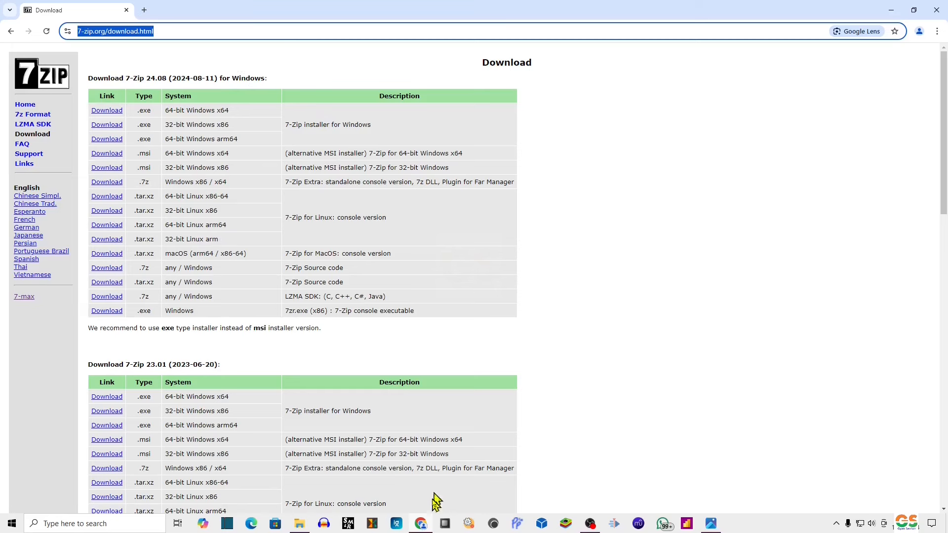
Minimize Chrome's 7-Zip download page so the desktop shows.
left_click(422, 525)
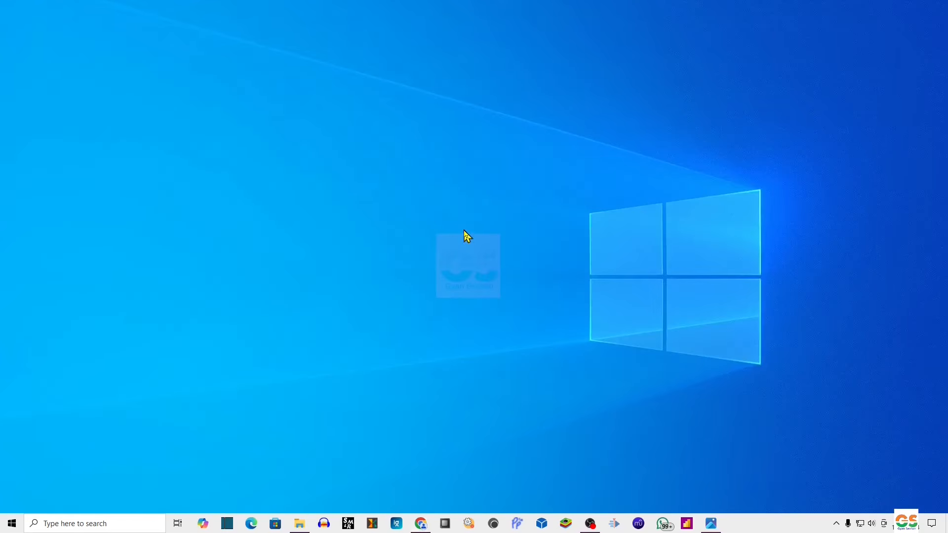
Bring back the test folder and open the zip in 7-Zip to view its two files.
left_click(299, 524)
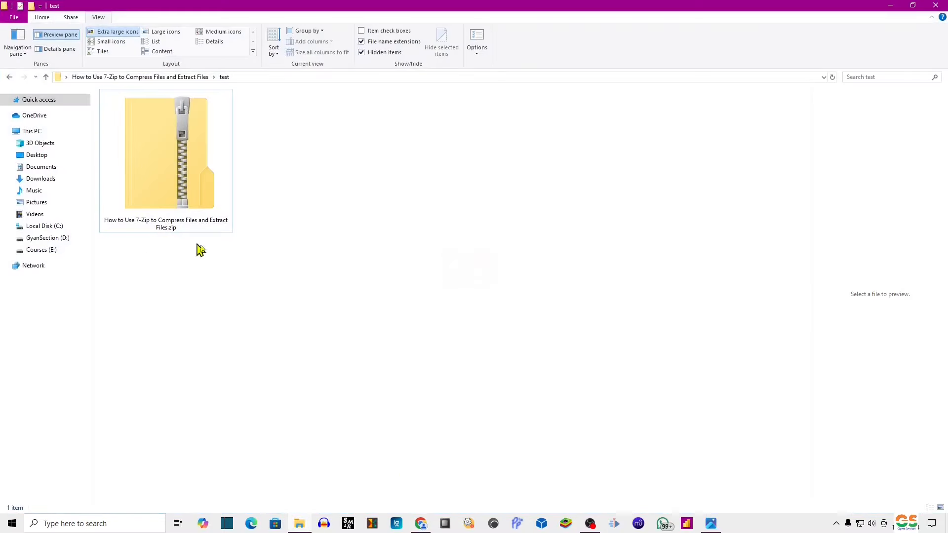
left_click(170, 190)
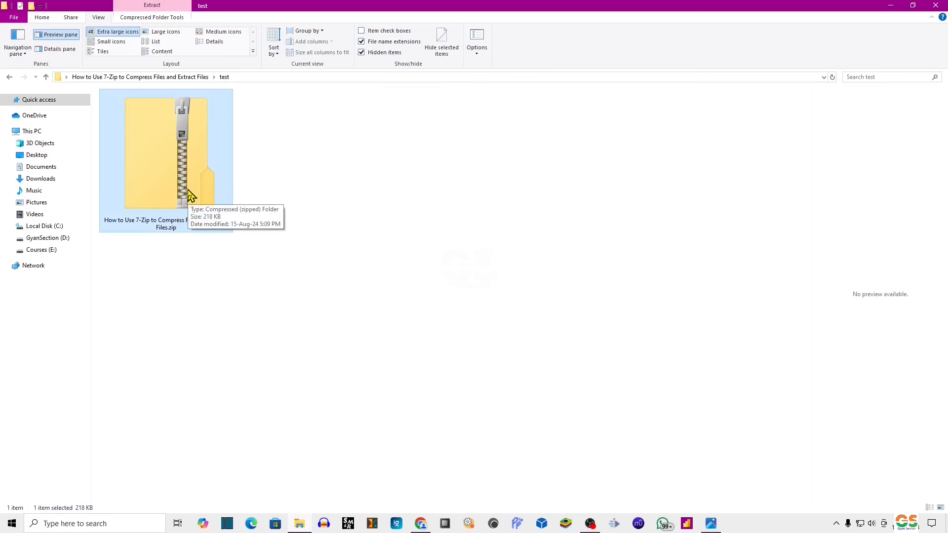
right_click(182, 160)
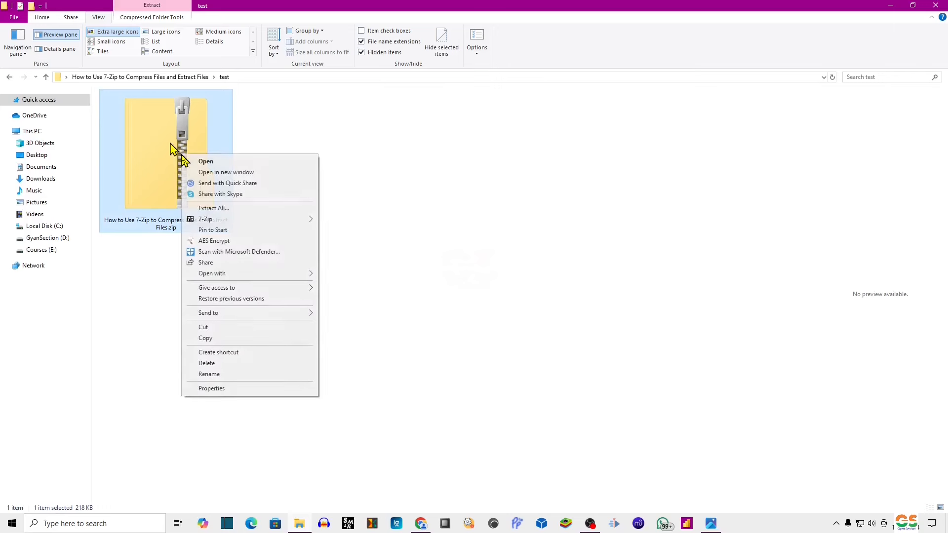
mouse_move(237, 219)
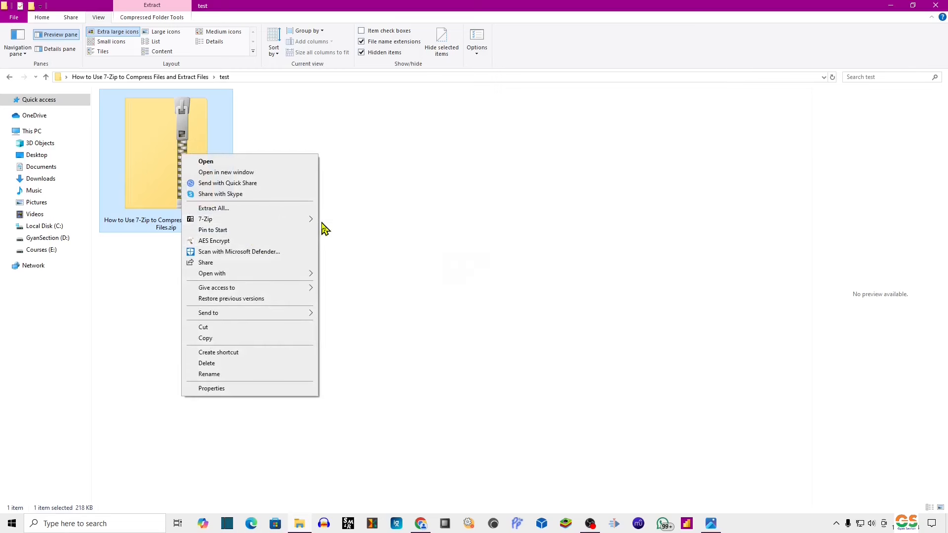
left_click(374, 222)
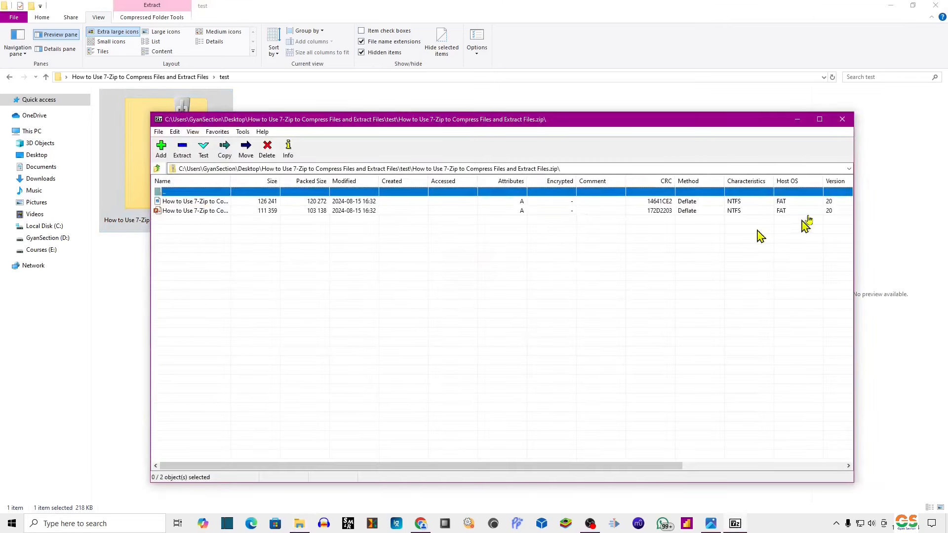
left_click(842, 119)
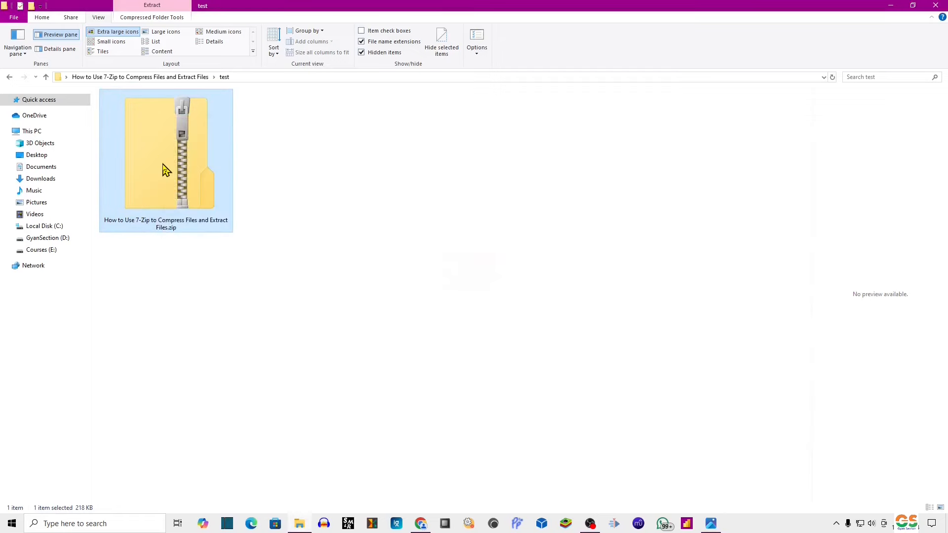
Extract the zip's files directly into the test folder with 7-Zip's Extract Here.
right_click(164, 164)
mouse_move(277, 229)
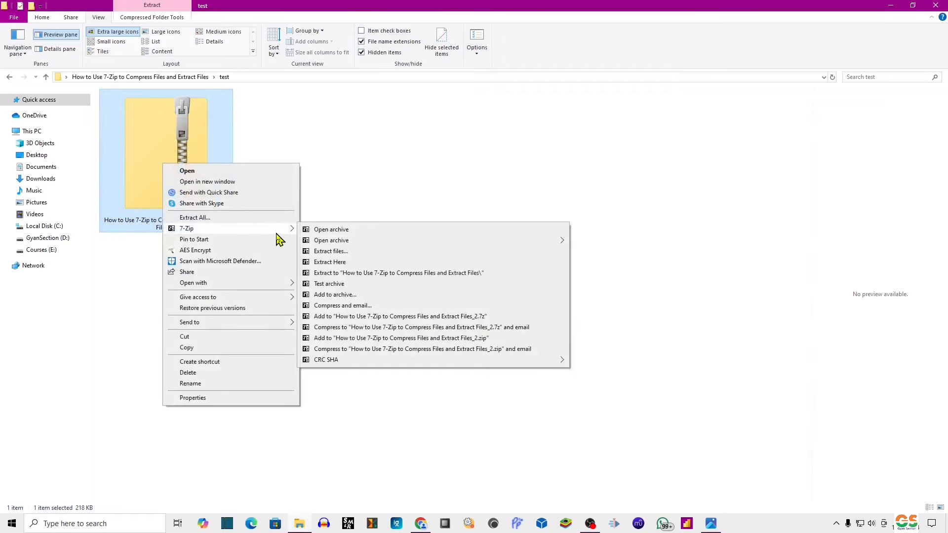
left_click(371, 263)
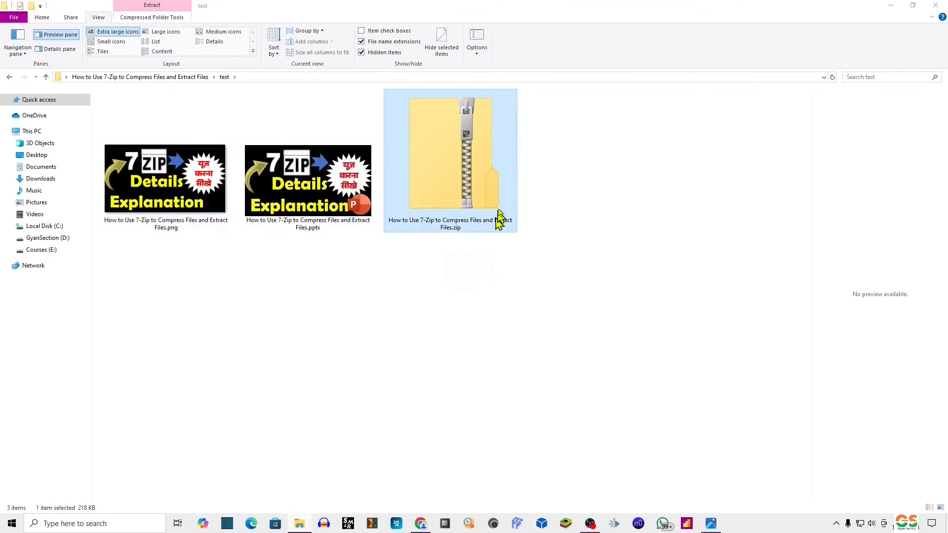
Delete the extracted PowerPoint and PNG files from the test folder.
left_click(357, 317)
left_click(303, 218)
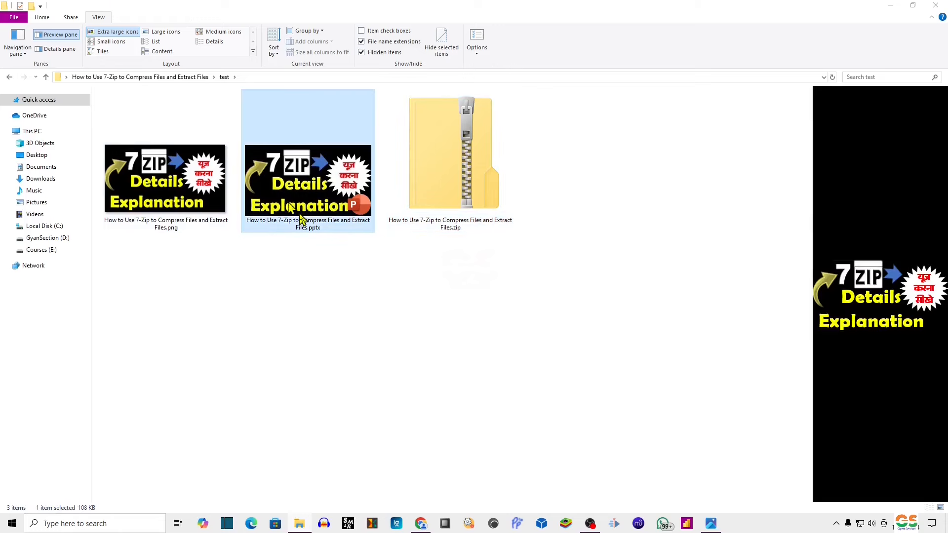
key("Delete")
left_click(173, 221)
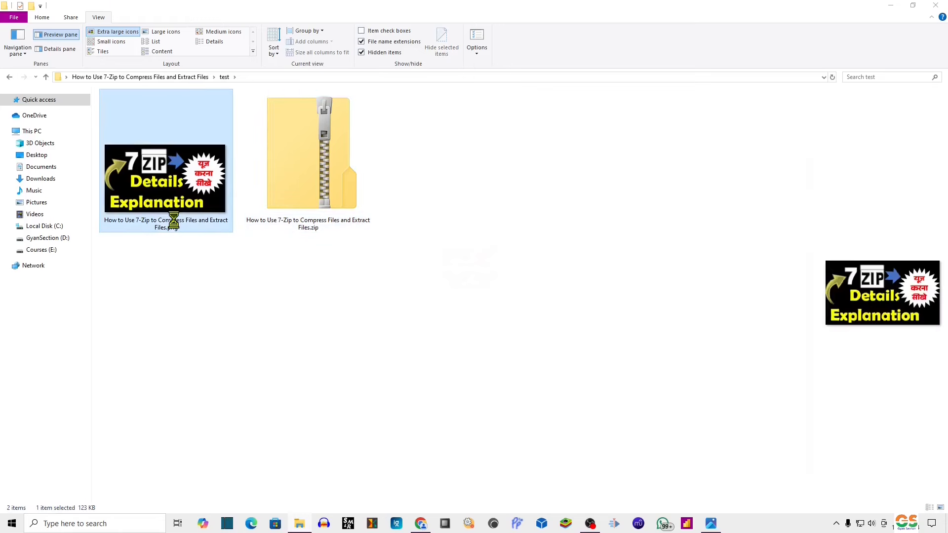
key("Delete")
Dismiss the zip's context menu unused and return to Chrome's 7-Zip download page.
left_click(165, 143)
right_click(167, 138)
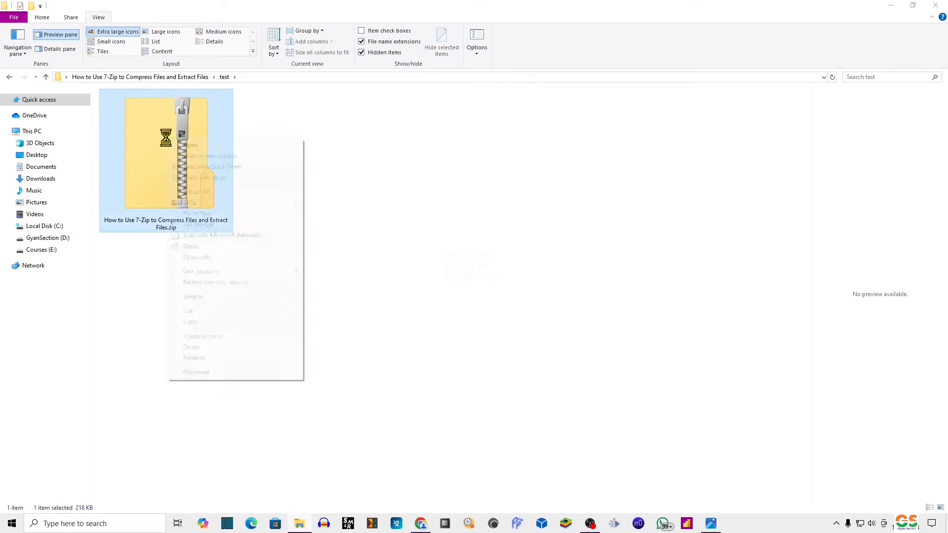
mouse_move(277, 207)
left_click(494, 405)
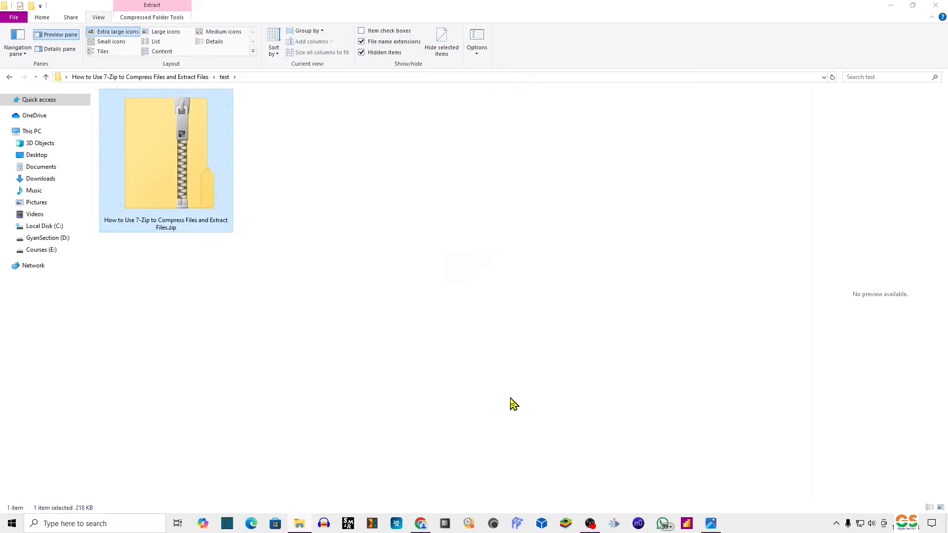
left_click(426, 527)
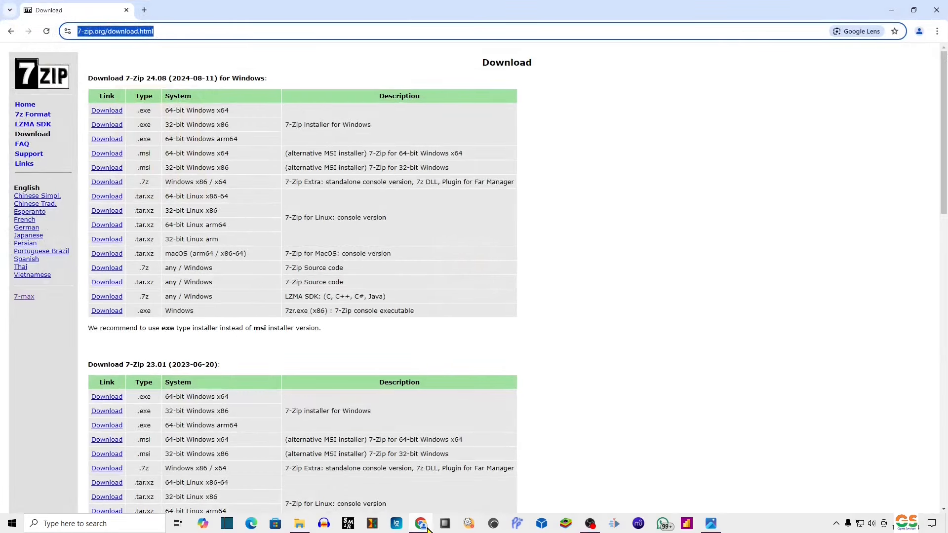
Minimize Chrome to reveal the test folder containing only the zip.
left_click(428, 529)
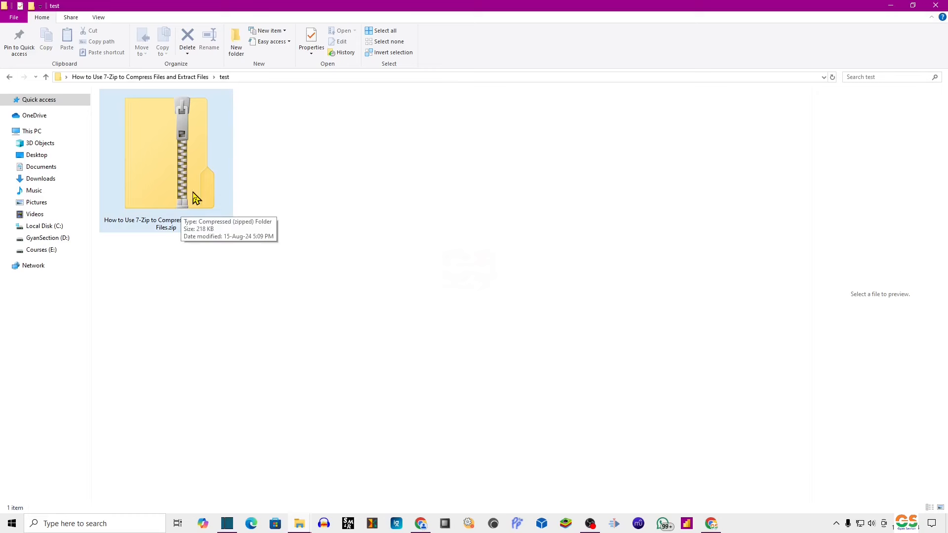
Extract the zip into its own subfolder using 7-Zip's Extract files with default settings.
right_click(196, 151)
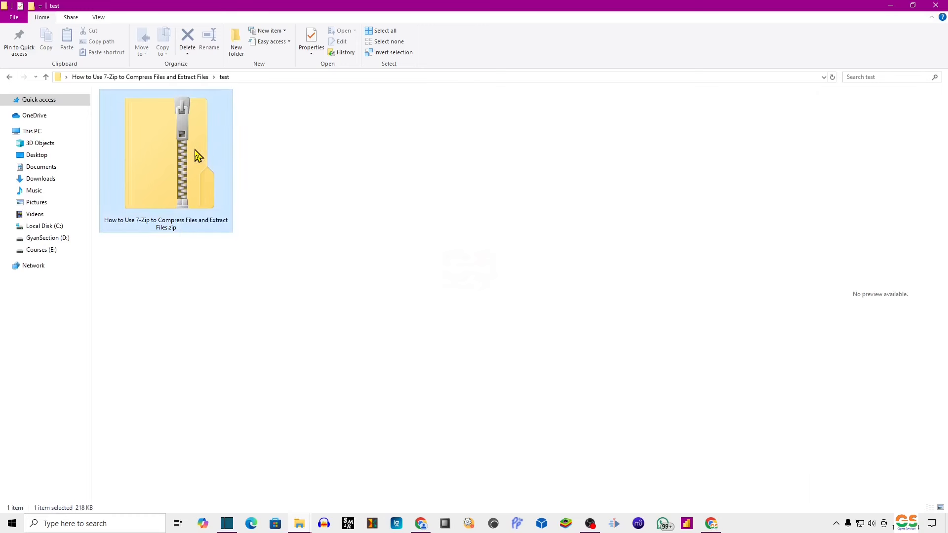
mouse_move(270, 217)
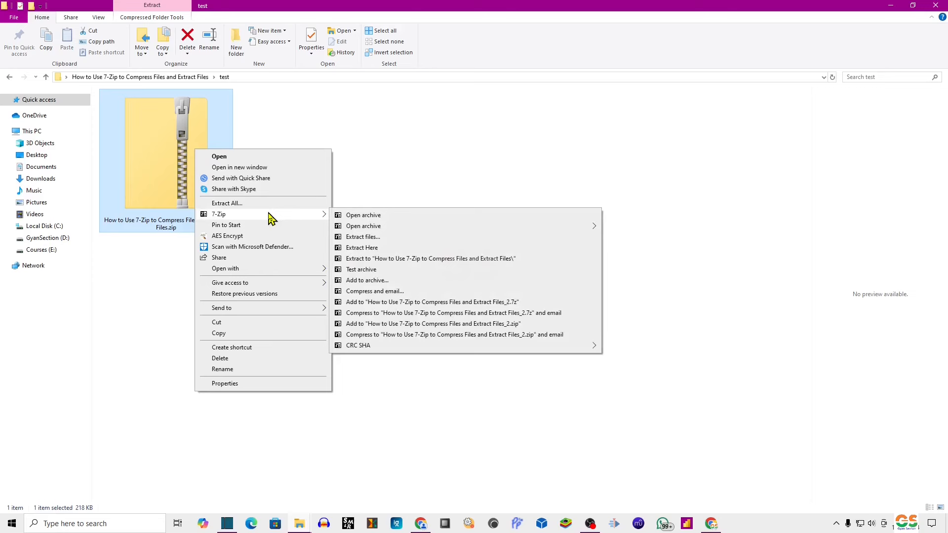
left_click(386, 239)
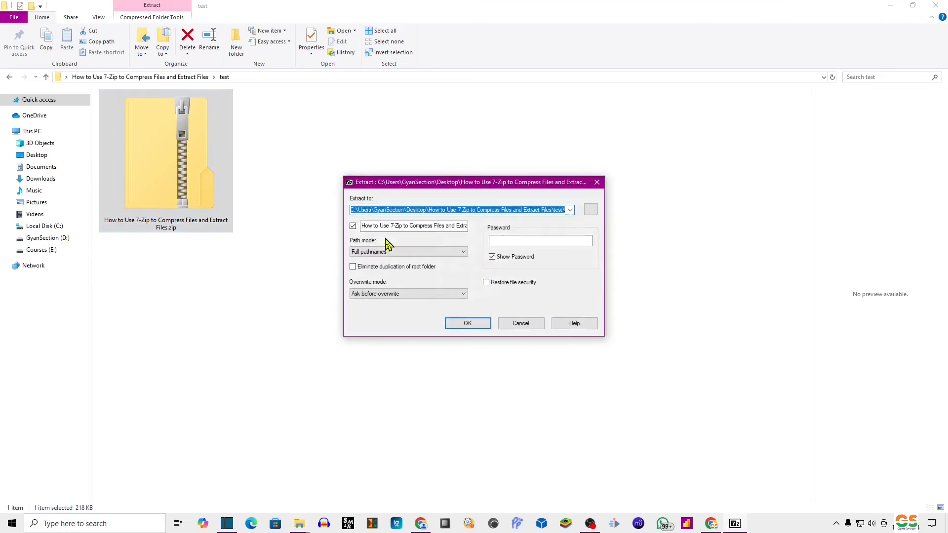
left_click(470, 323)
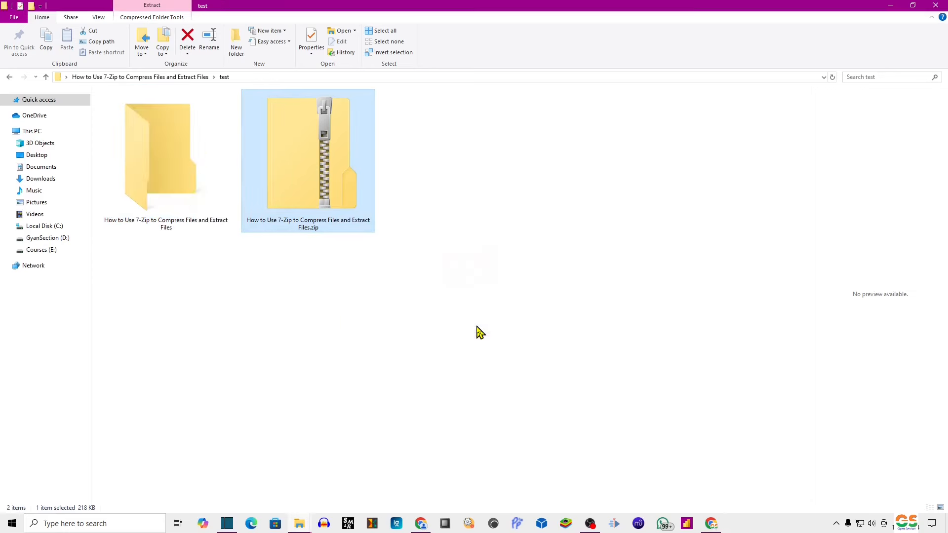
Delete the zip archive and open the extracted folder to check its PNG and PowerPoint files.
left_click(186, 211)
left_click(316, 181)
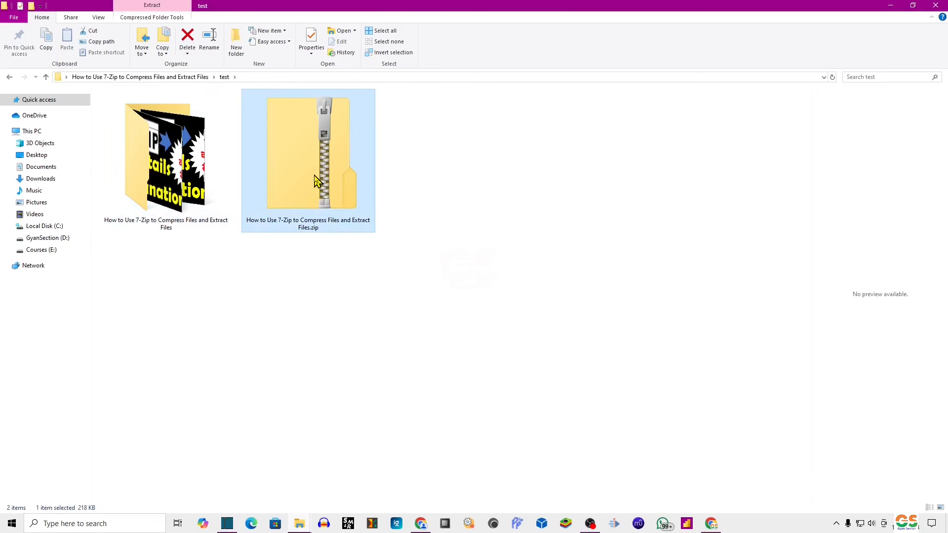
key("Delete")
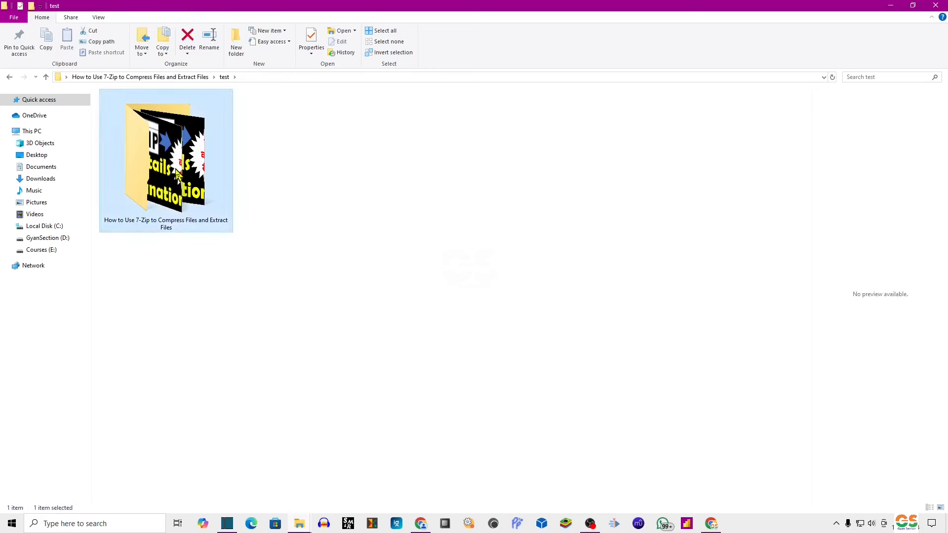
double_click(177, 173)
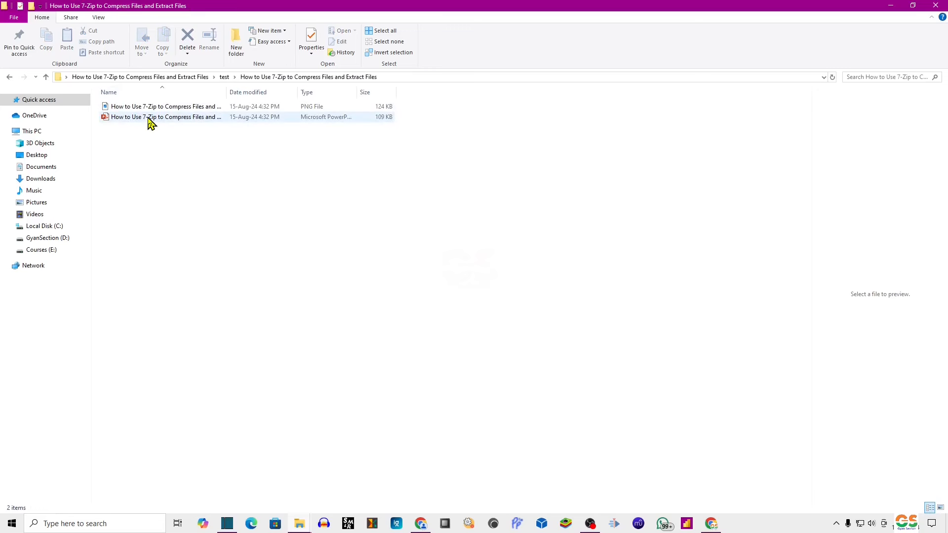
left_click(10, 77)
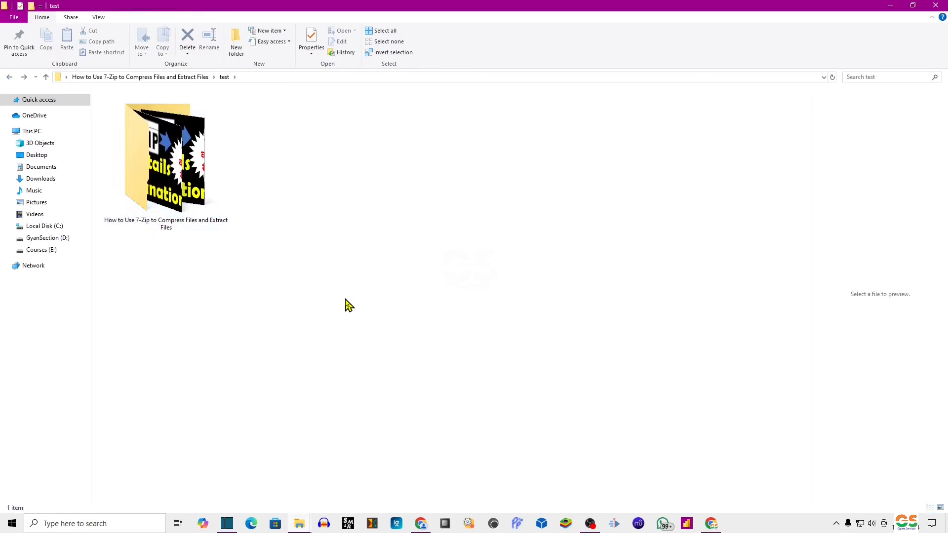
double_click(207, 225)
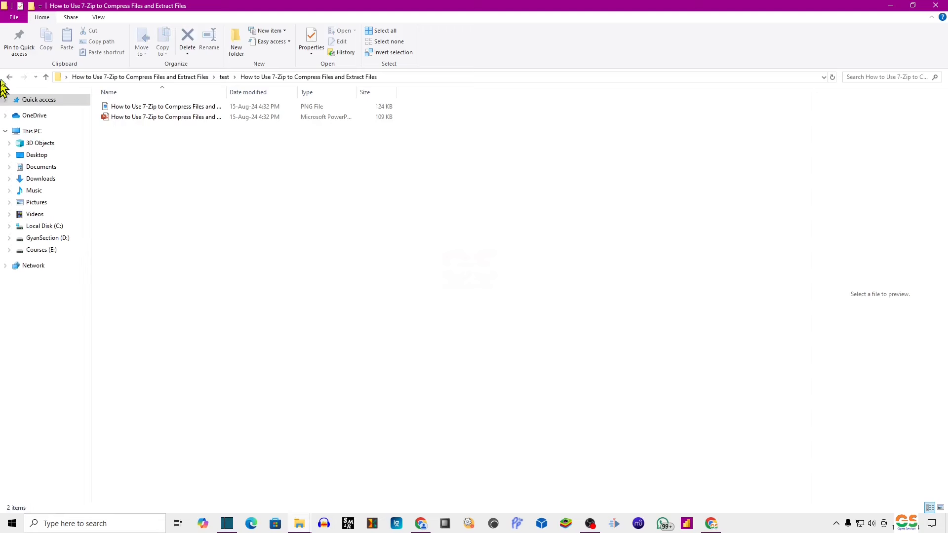
Compress the extracted folder into a zip via 7-Zip Add to archive with zip format.
left_click(9, 77)
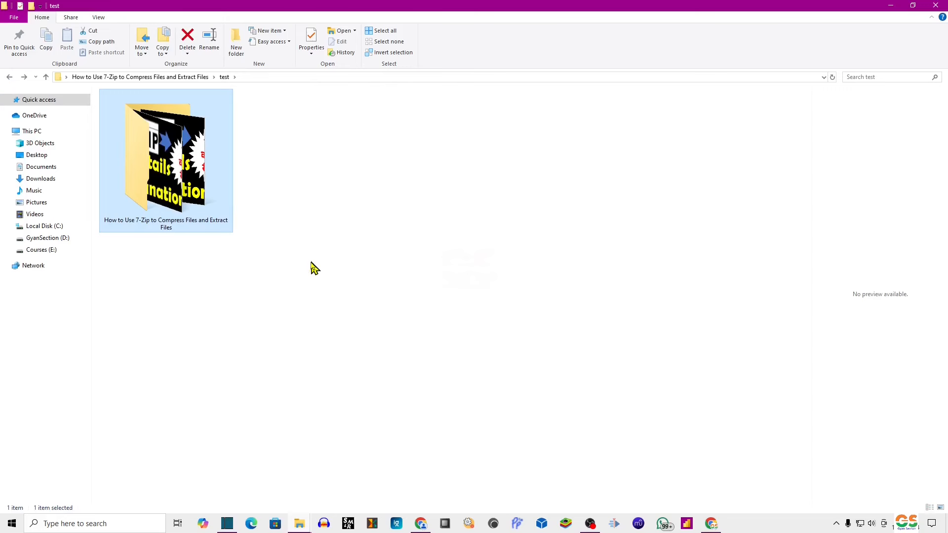
right_click(196, 171)
mouse_move(227, 228)
left_click(376, 229)
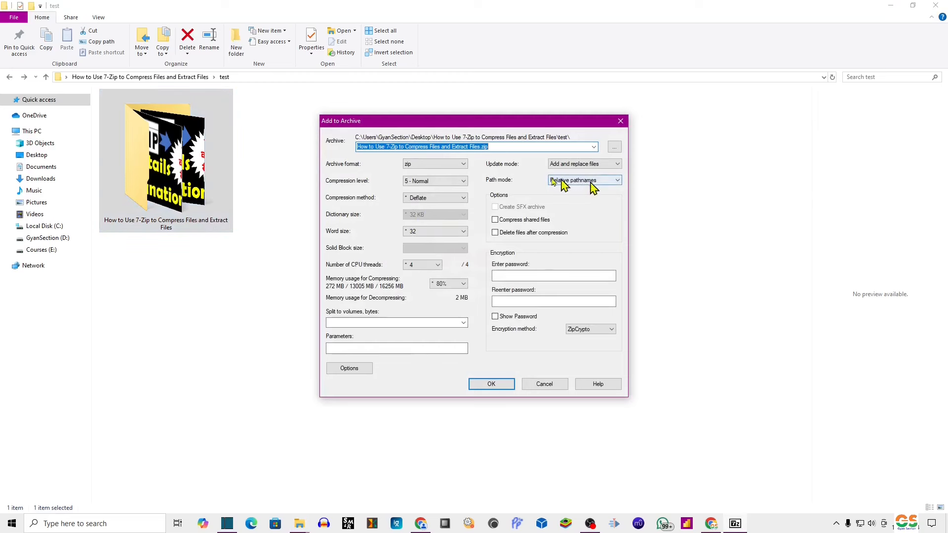
left_click(437, 164)
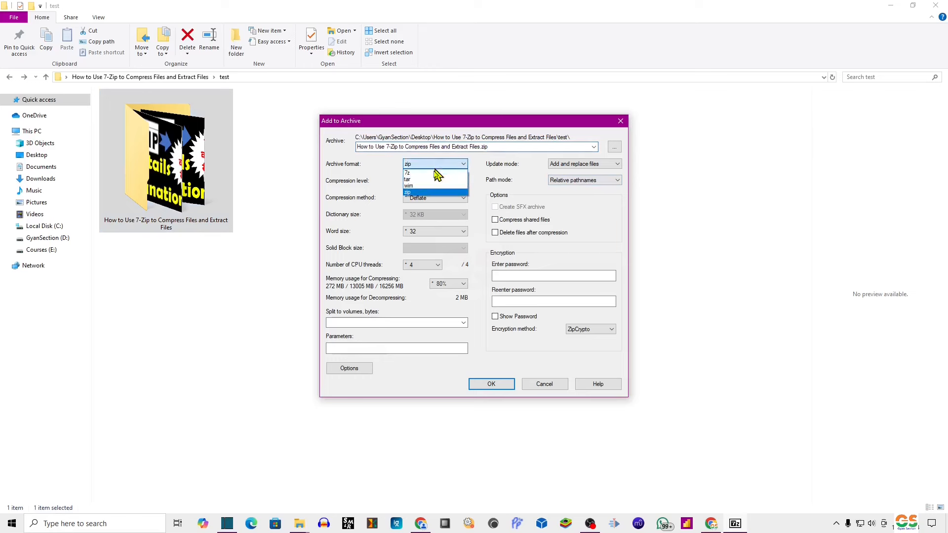
left_click(419, 192)
left_click(482, 384)
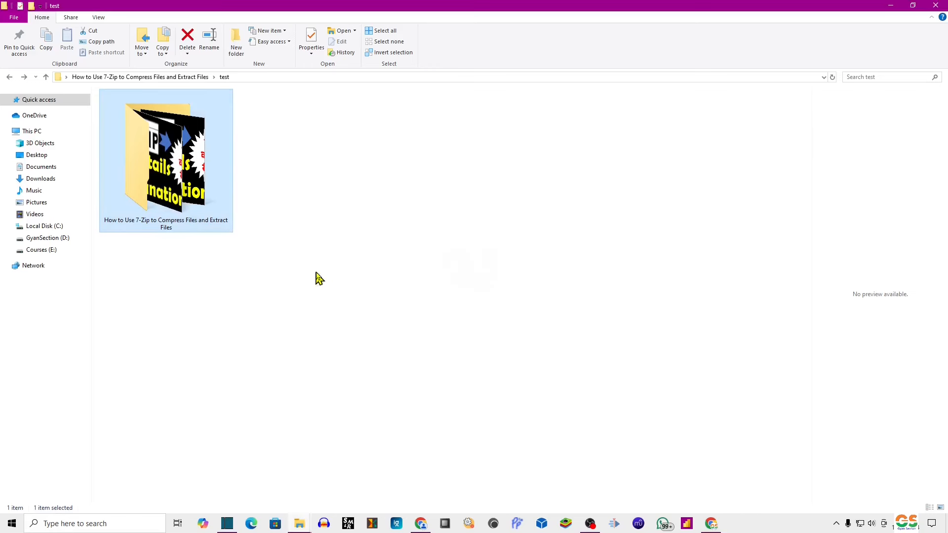
Compress the extracted folder into a 7z archive via 7-Zip Add to archive.
left_click(333, 197)
right_click(168, 163)
mouse_move(195, 254)
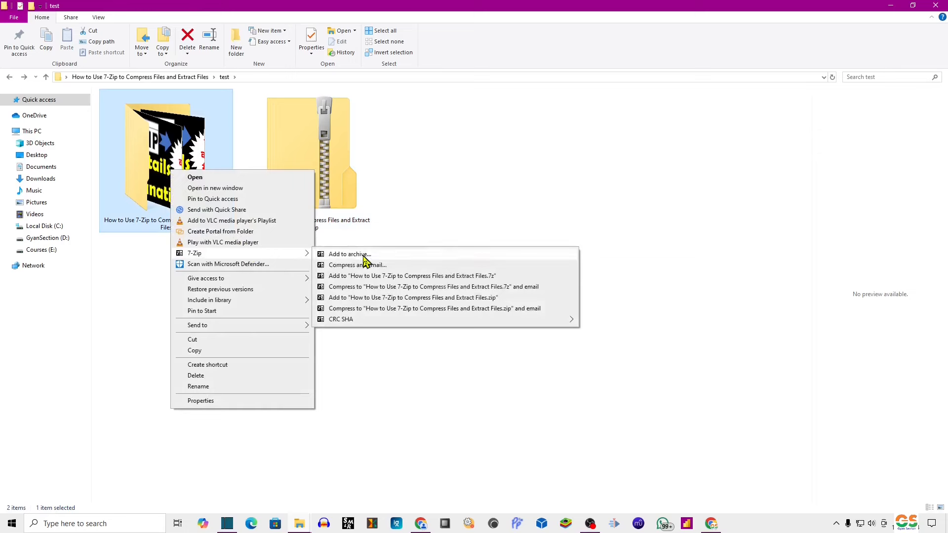
left_click(366, 257)
left_click(415, 167)
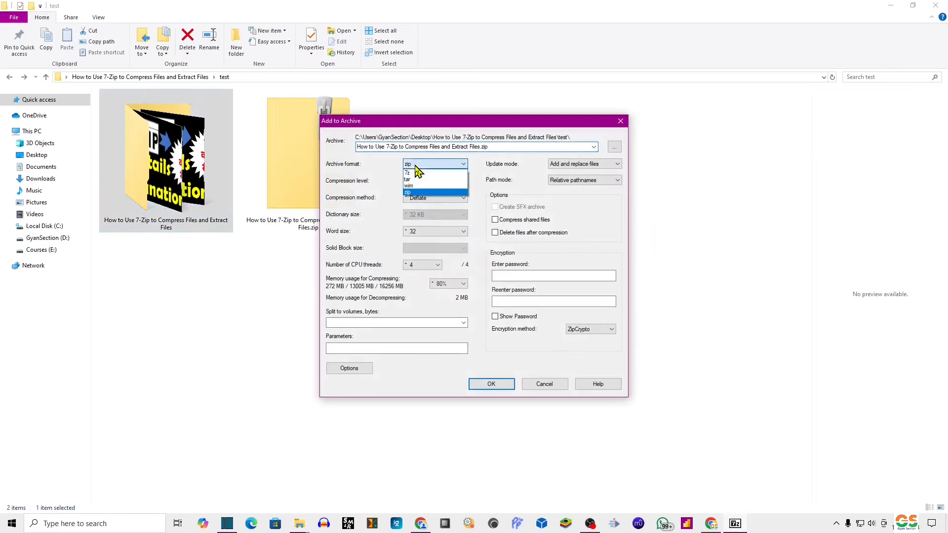
left_click(425, 172)
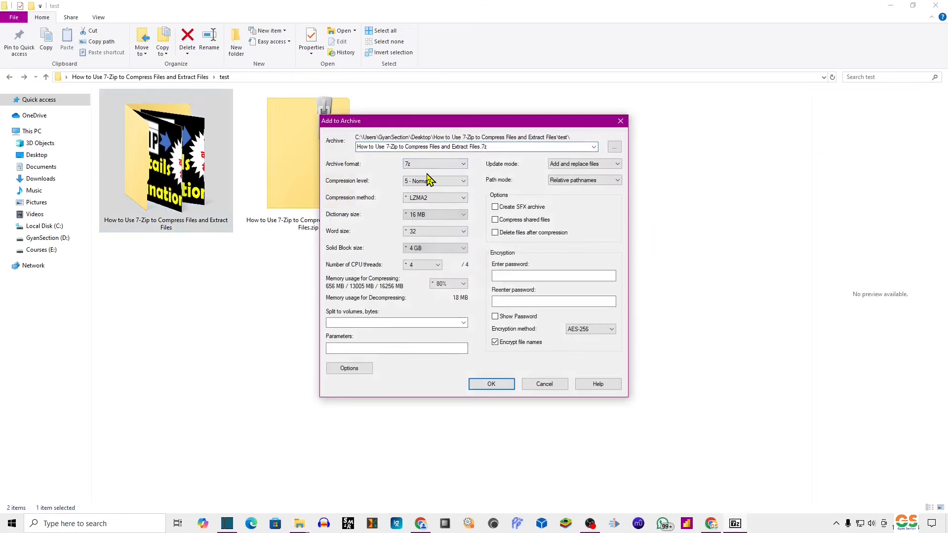
left_click(492, 384)
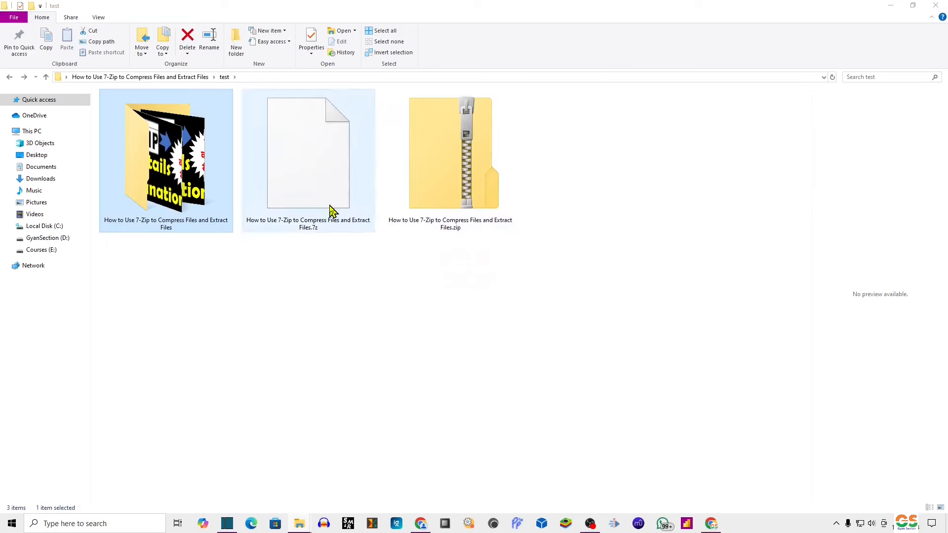
Delete the new 7z archive and the extracted folder, leaving only the zip.
left_click(331, 210)
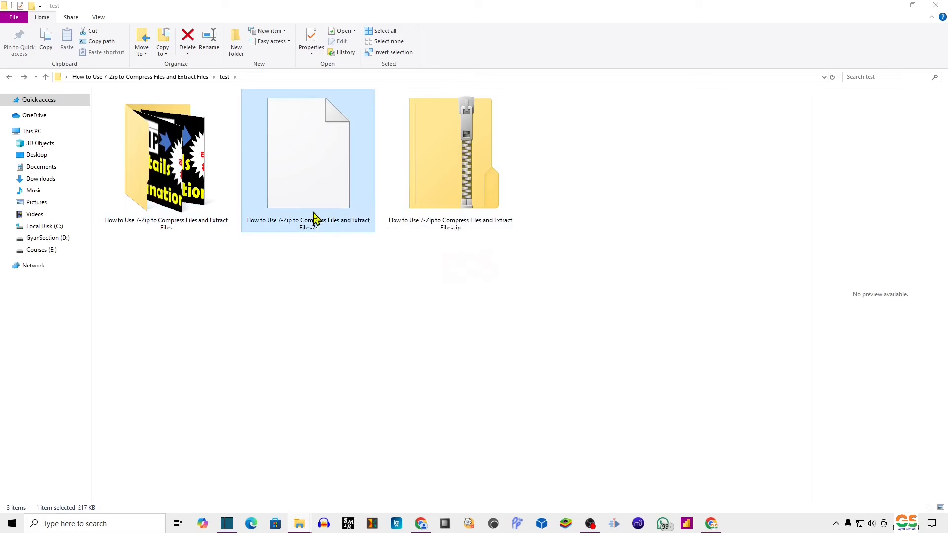
key("Delete")
left_click(213, 205)
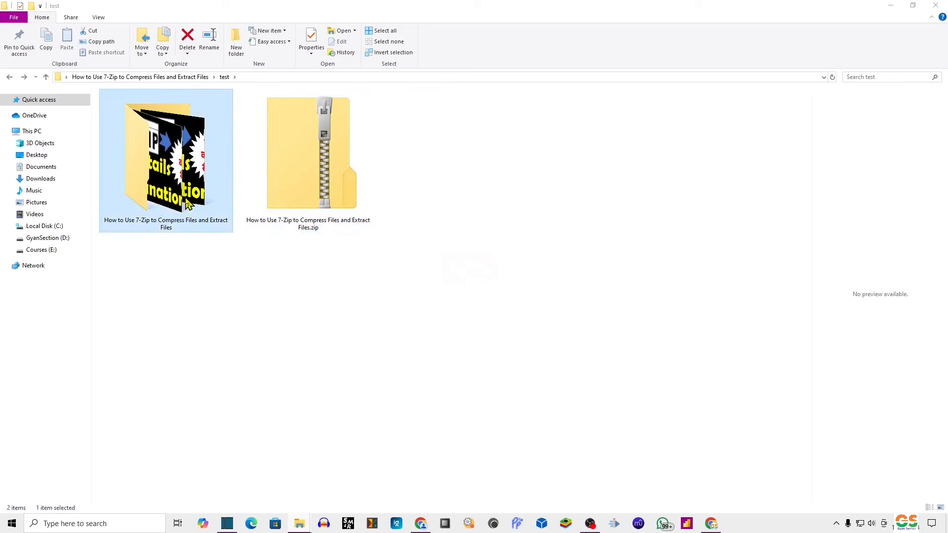
key("Delete")
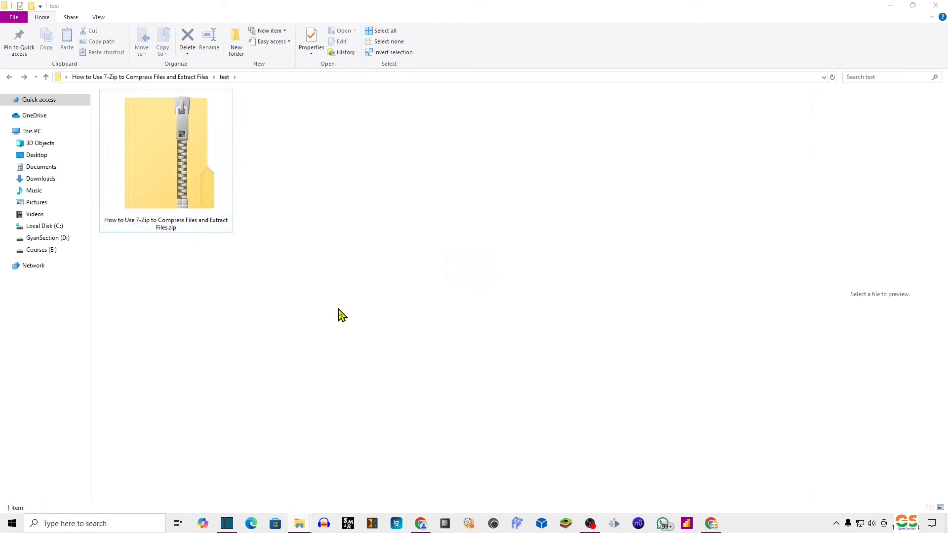
left_click(420, 523)
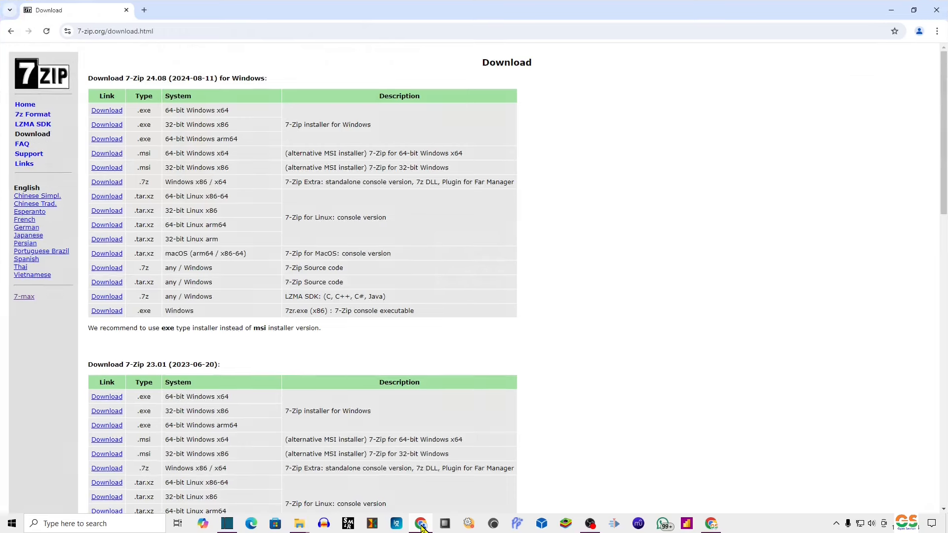
left_click(420, 525)
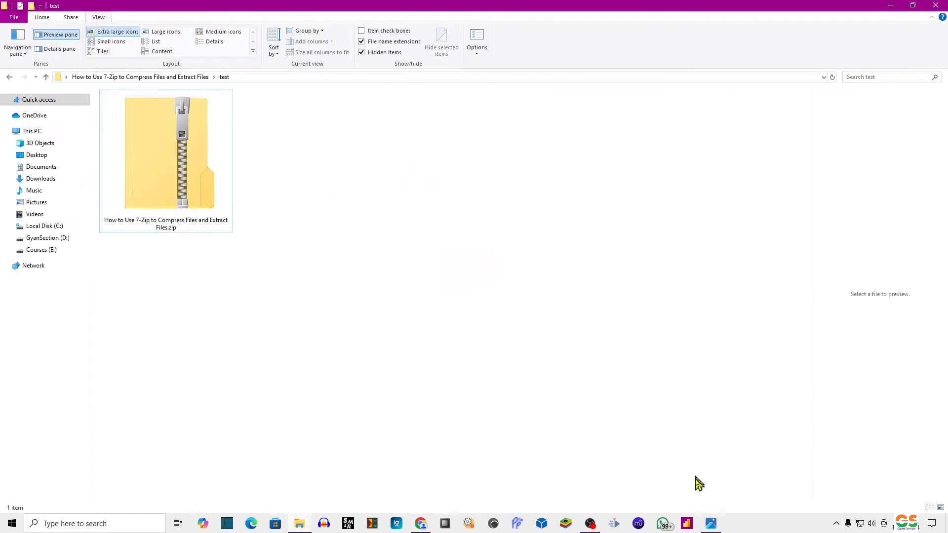
right_click(190, 150)
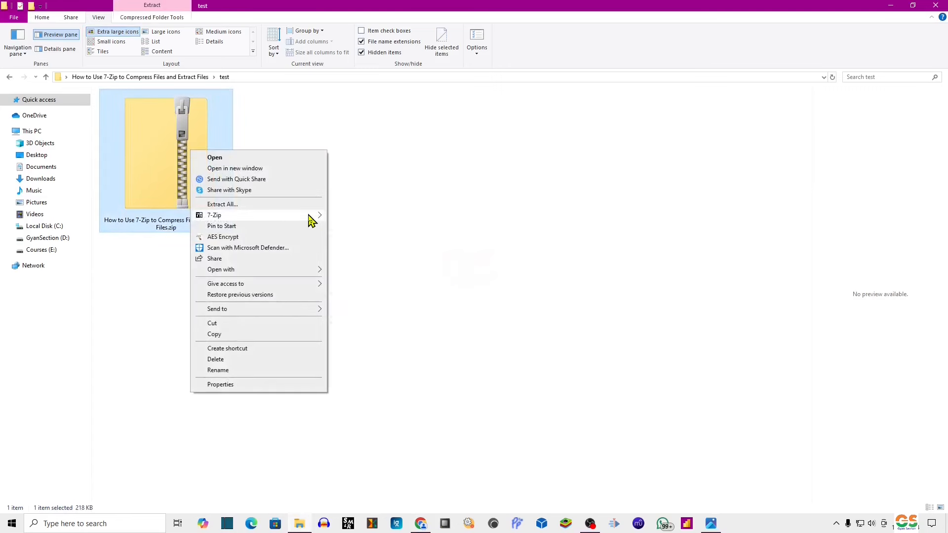
mouse_move(311, 218)
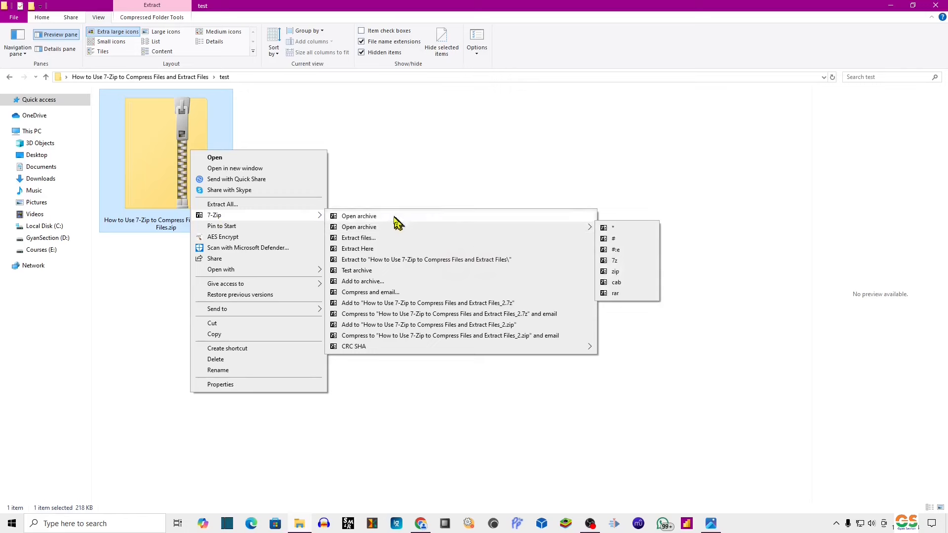
left_click(368, 216)
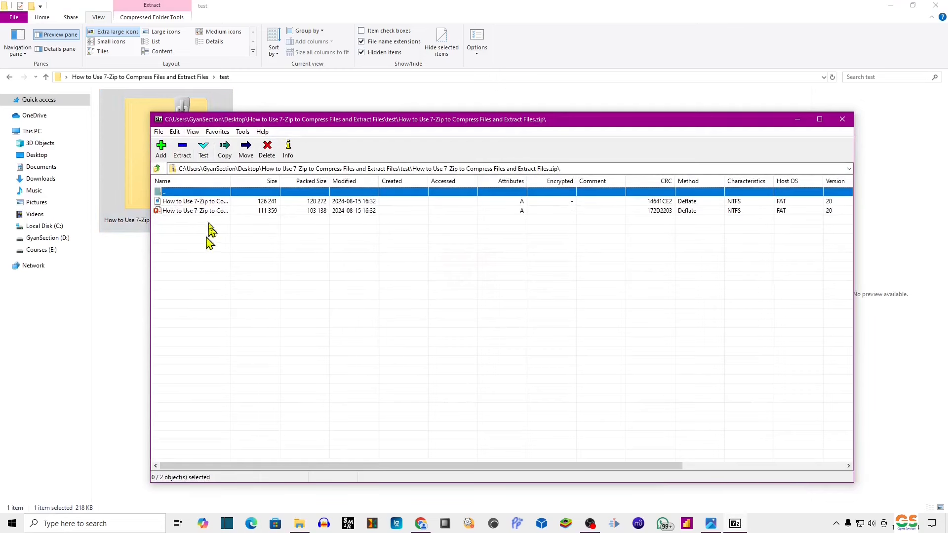
left_click(254, 202)
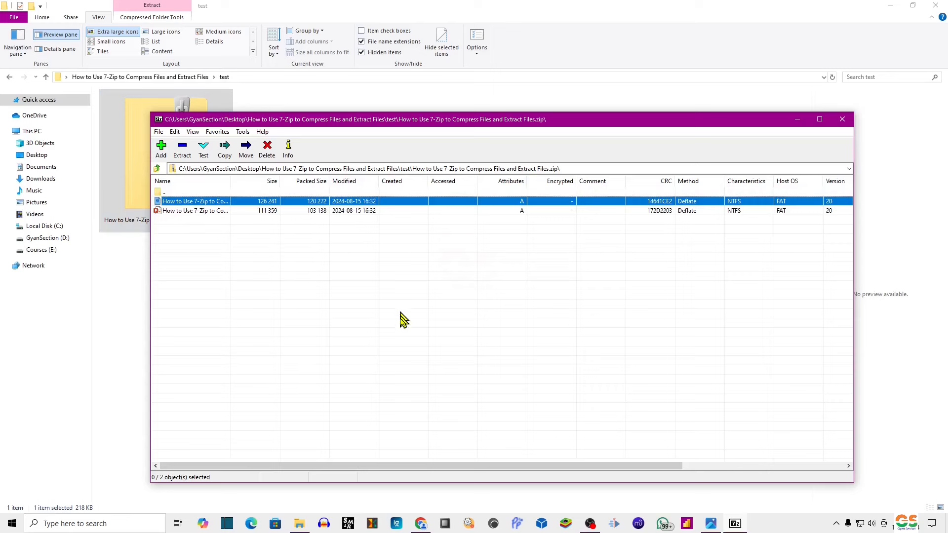
left_click(374, 210)
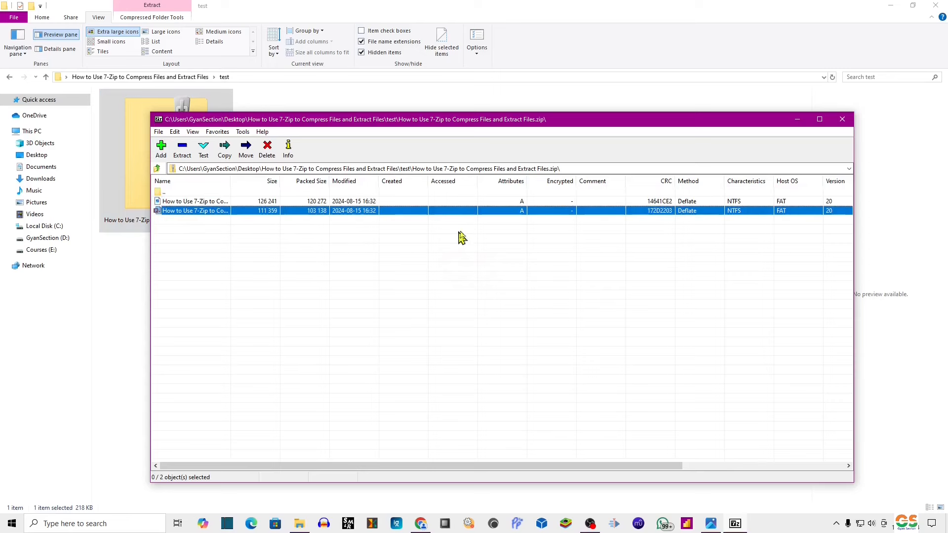
left_click(843, 119)
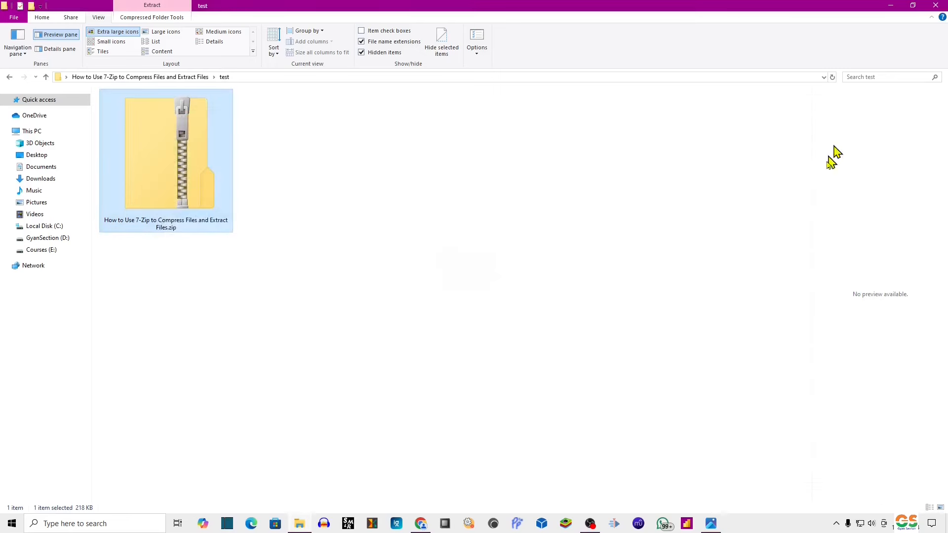
right_click(187, 168)
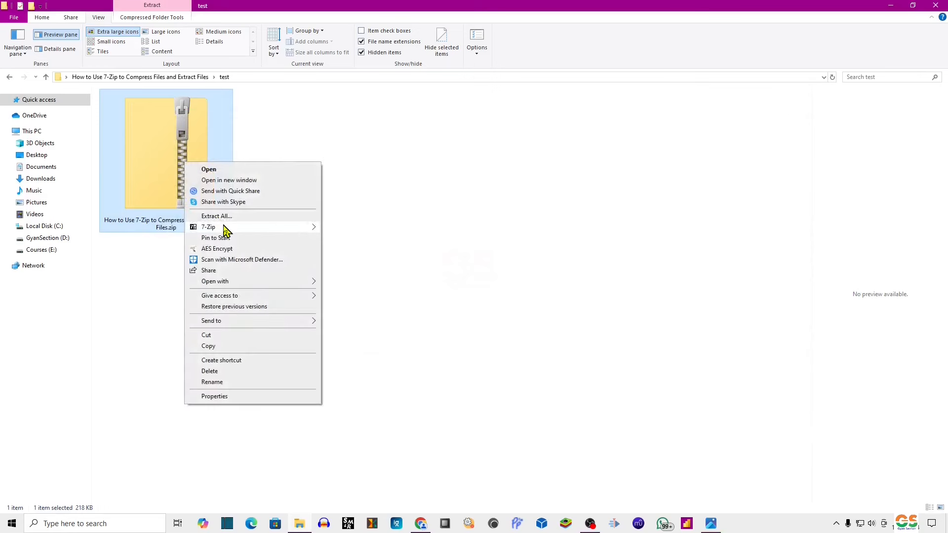
mouse_move(256, 228)
mouse_move(378, 241)
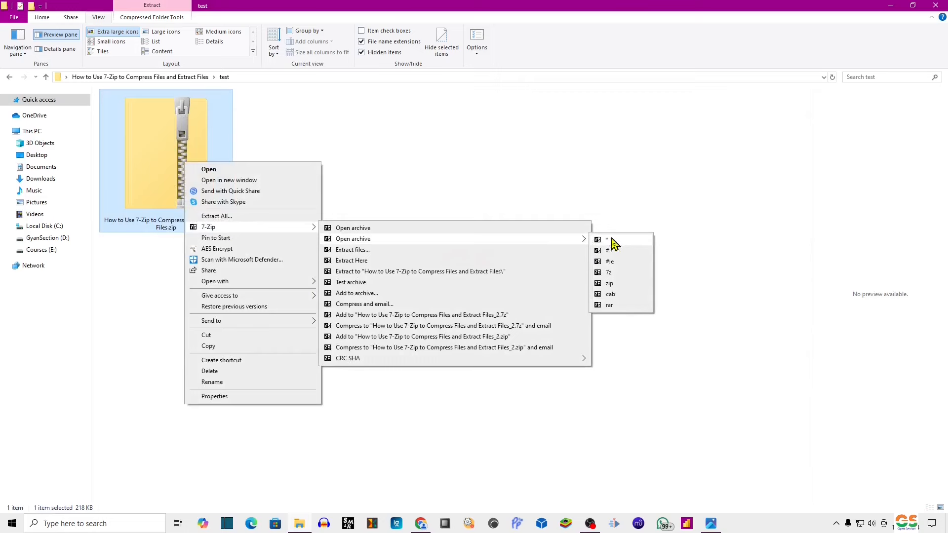
left_click(612, 260)
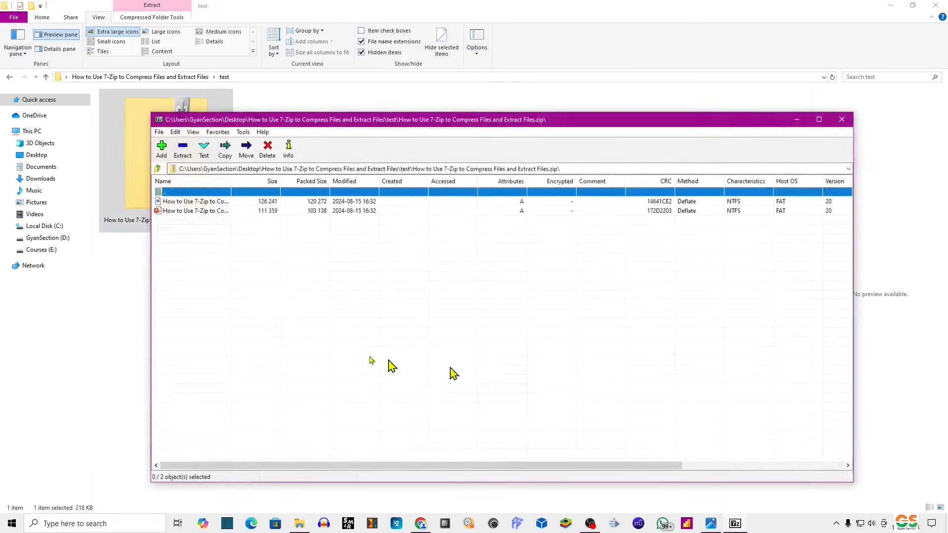
left_click(841, 121)
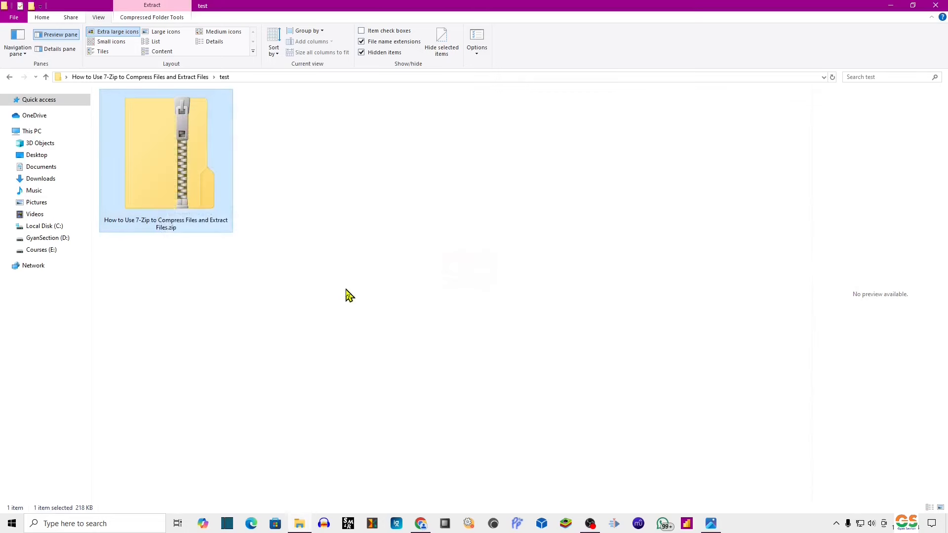
right_click(191, 165)
mouse_move(275, 231)
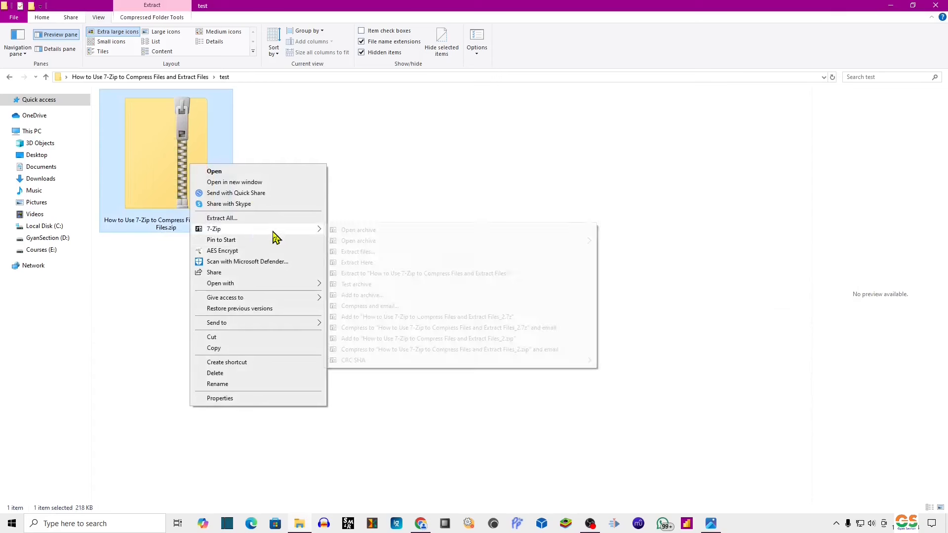
left_click(381, 254)
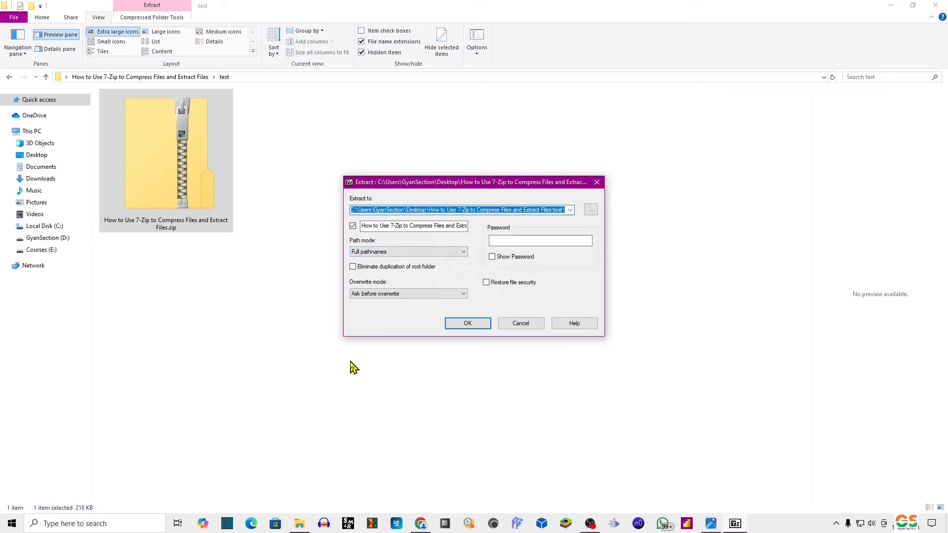
left_click(459, 326)
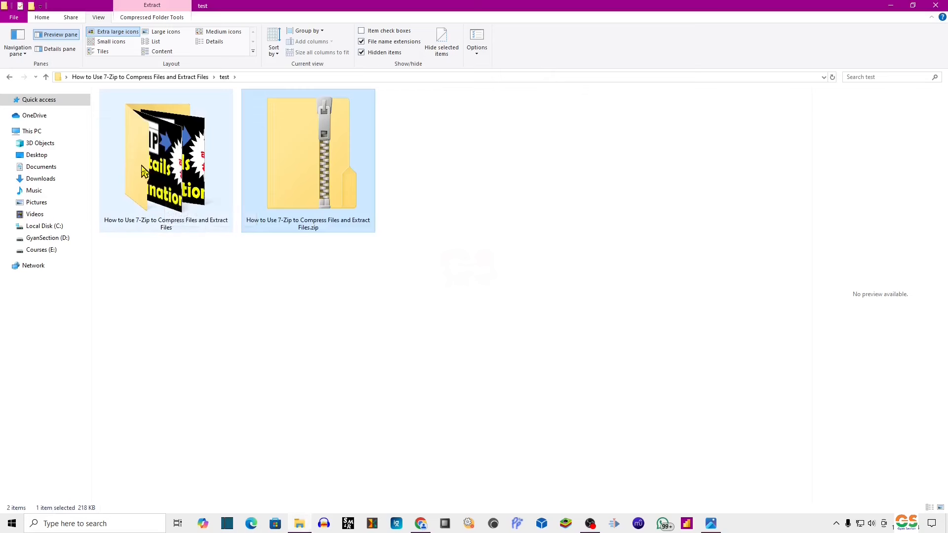
left_click(166, 180)
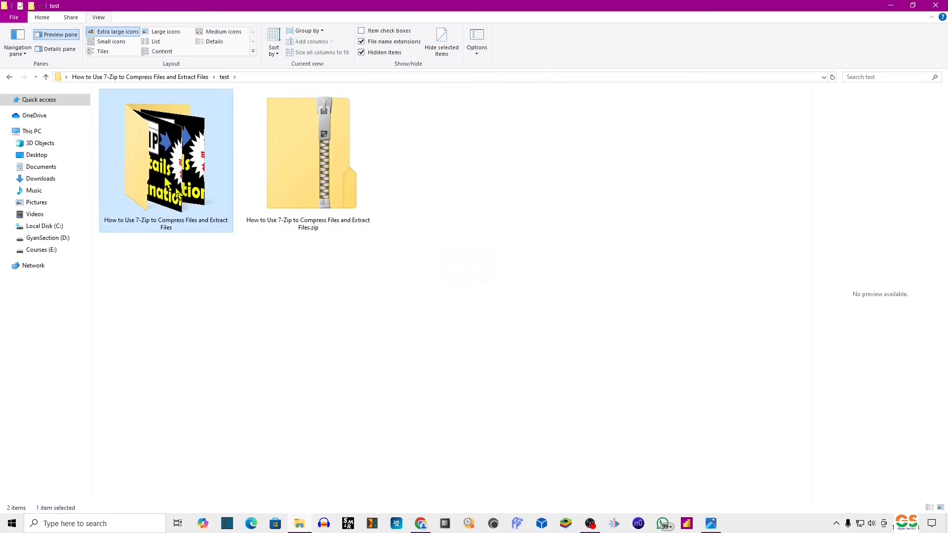
key("Delete")
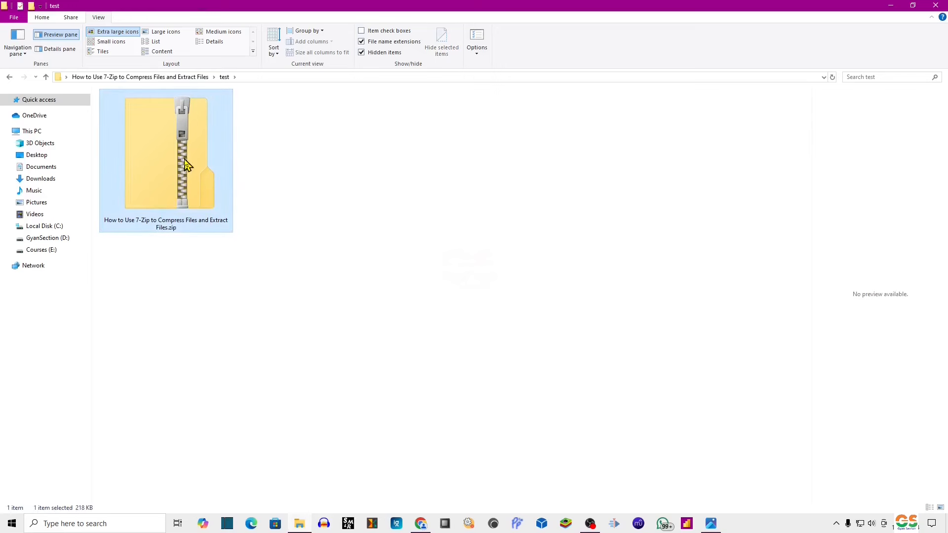
right_click(184, 159)
mouse_move(259, 224)
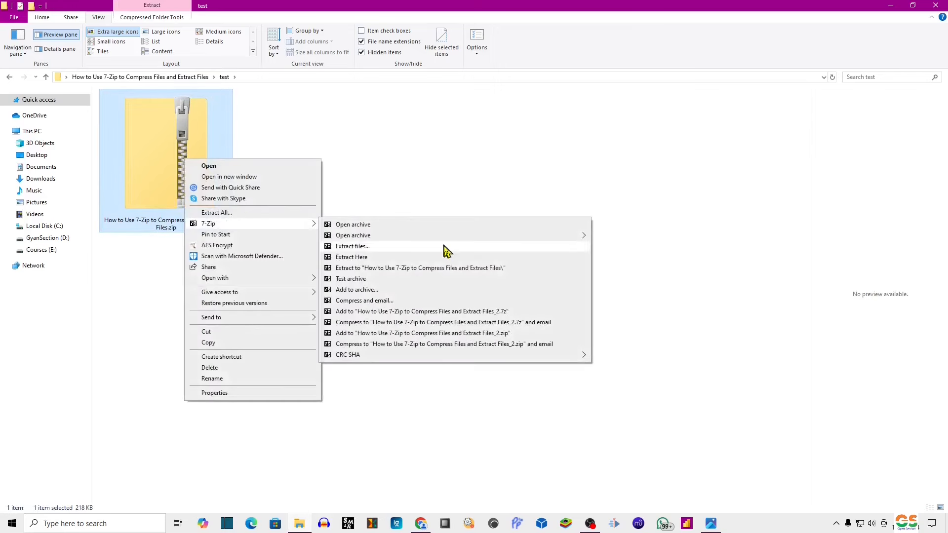
left_click(370, 260)
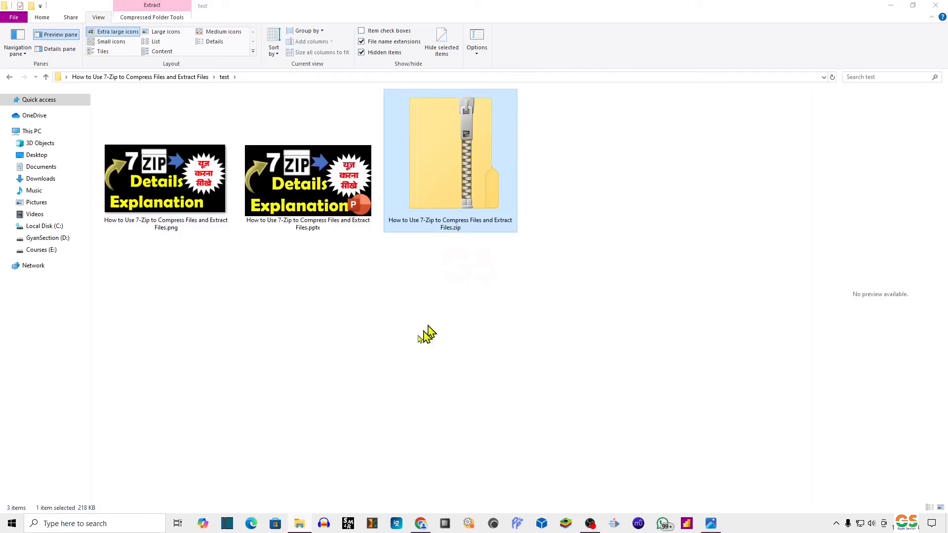
left_click(339, 328)
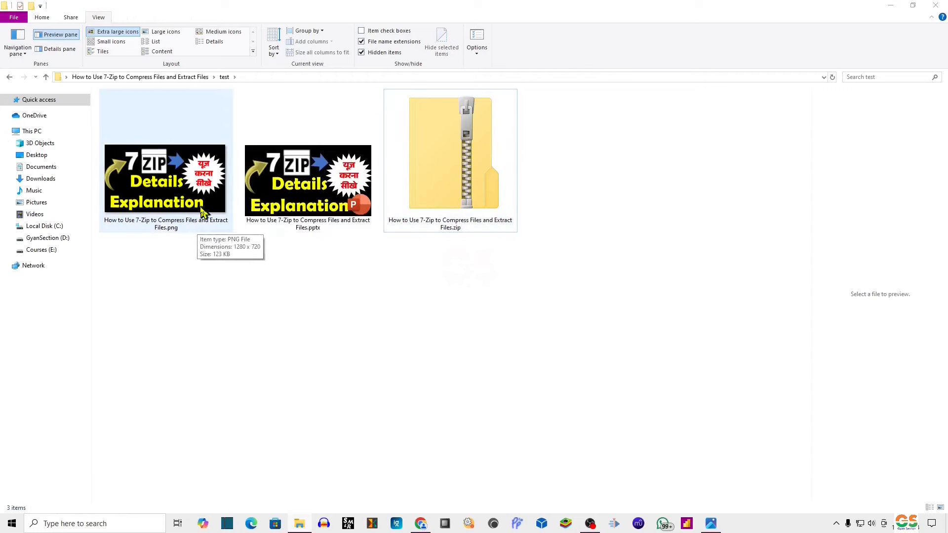
left_click(183, 199)
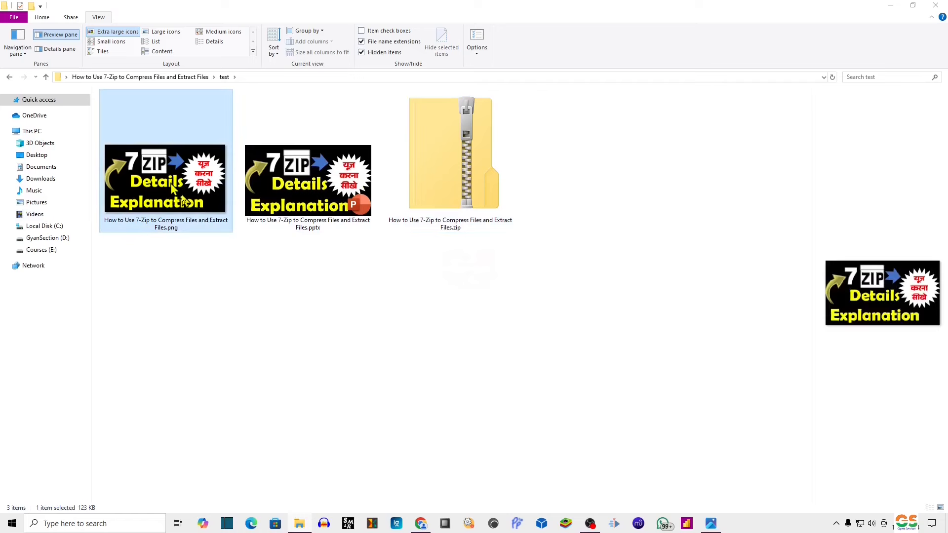
key("Delete")
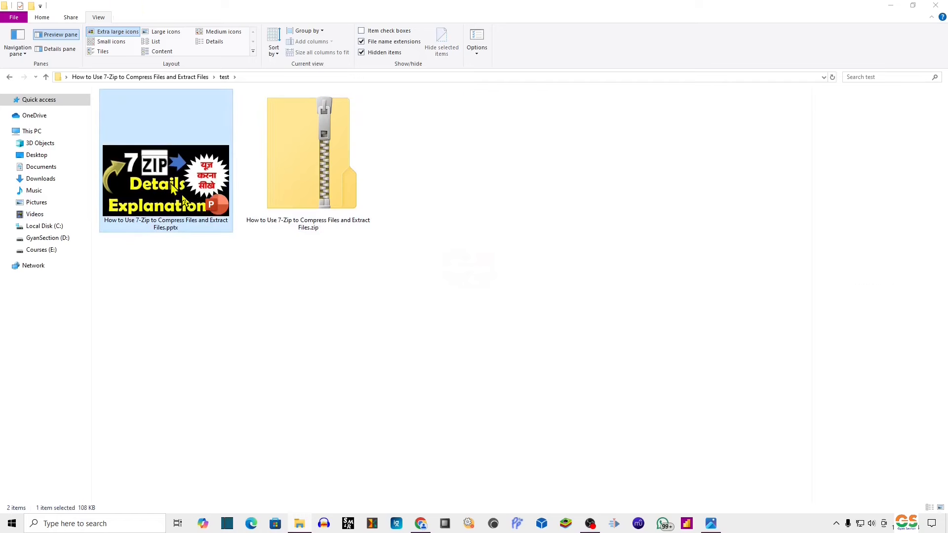
key("Delete")
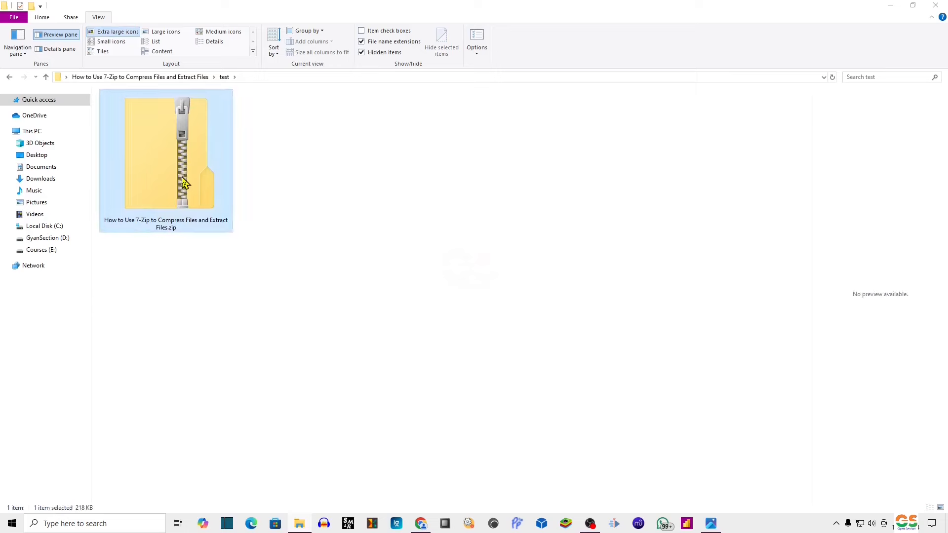
Extract the zip into a subfolder with Extract files, inspect it, then delete it.
right_click(182, 176)
mouse_move(237, 243)
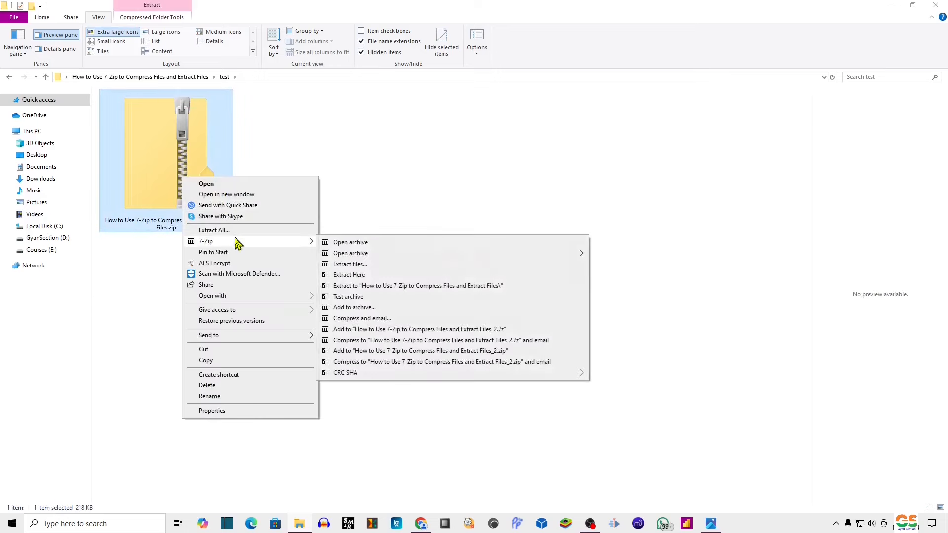
left_click(356, 266)
left_click(477, 324)
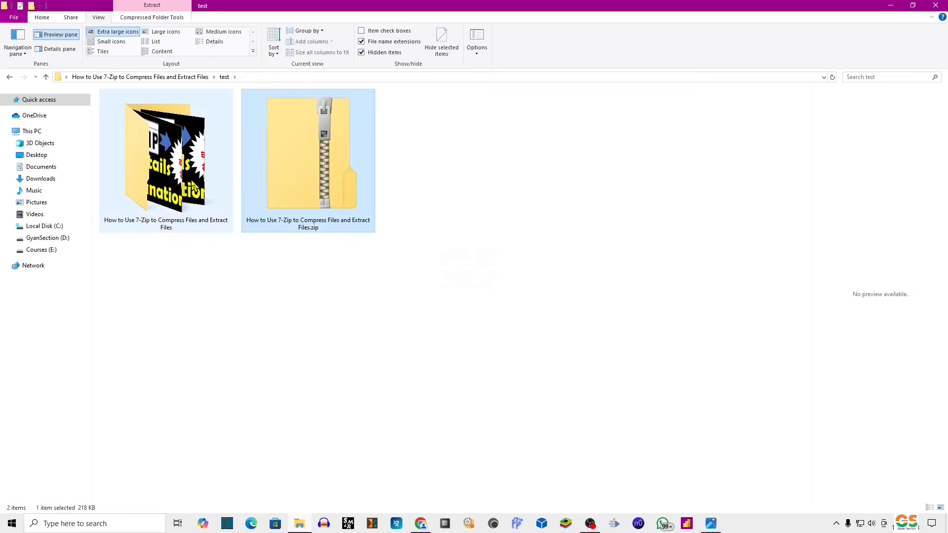
left_click(194, 188)
double_click(195, 188)
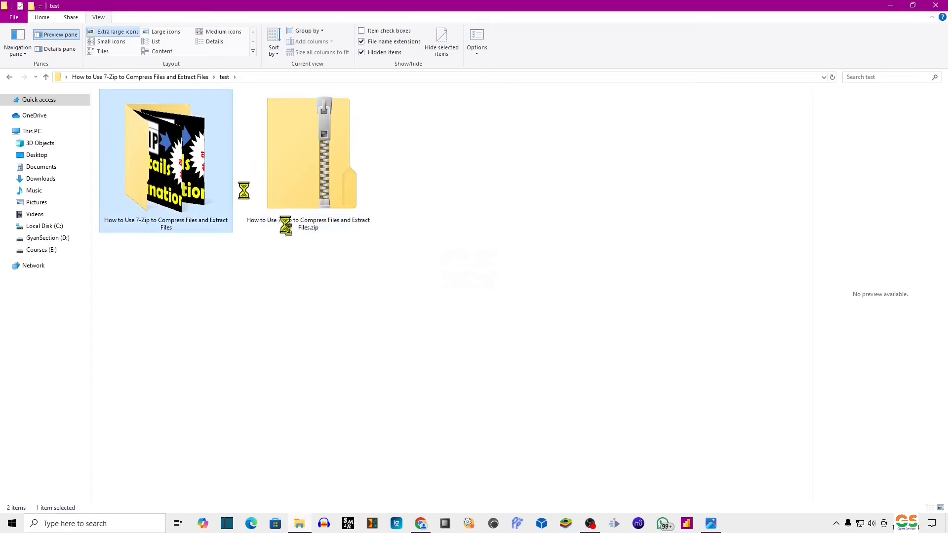
left_click(10, 77)
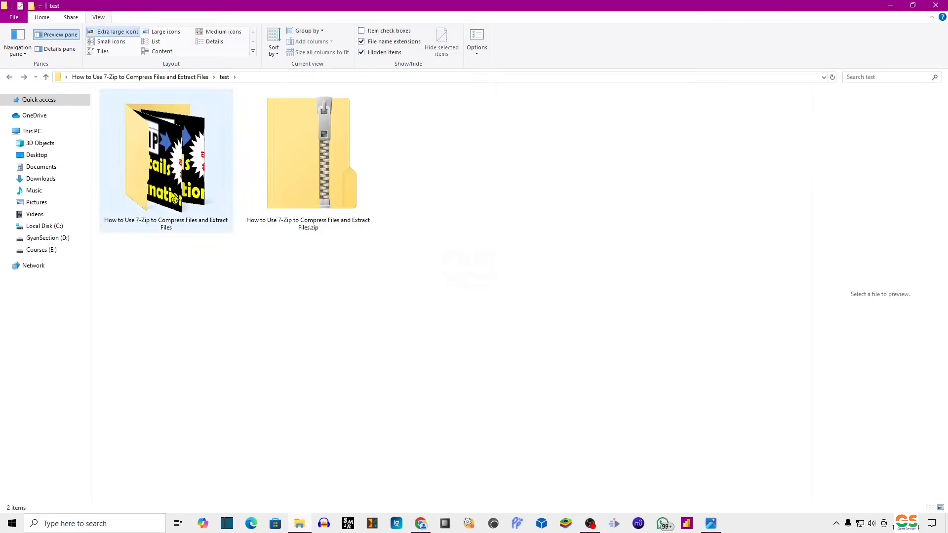
key("Delete")
Extract the zip to a same-named folder with 7-Zip, then delete that folder.
left_click(190, 186)
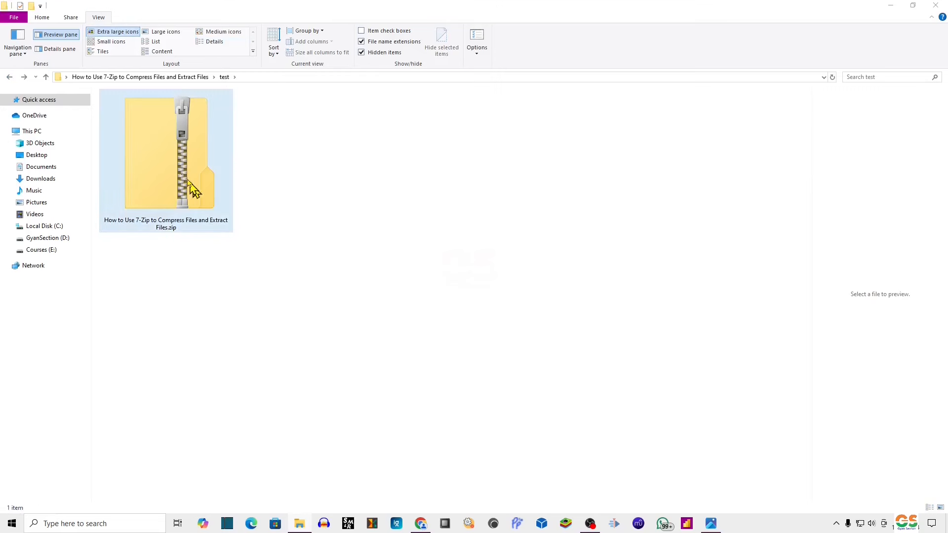
right_click(179, 161)
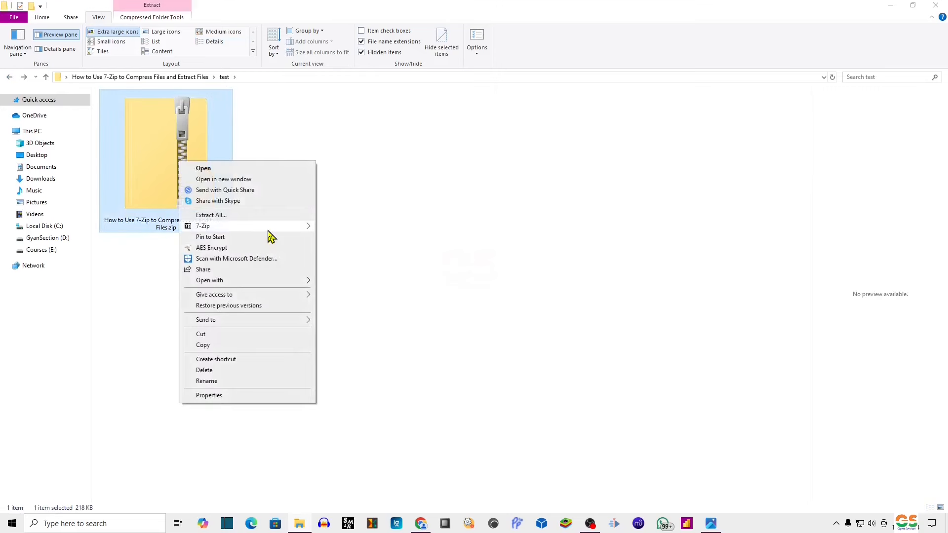
mouse_move(271, 230)
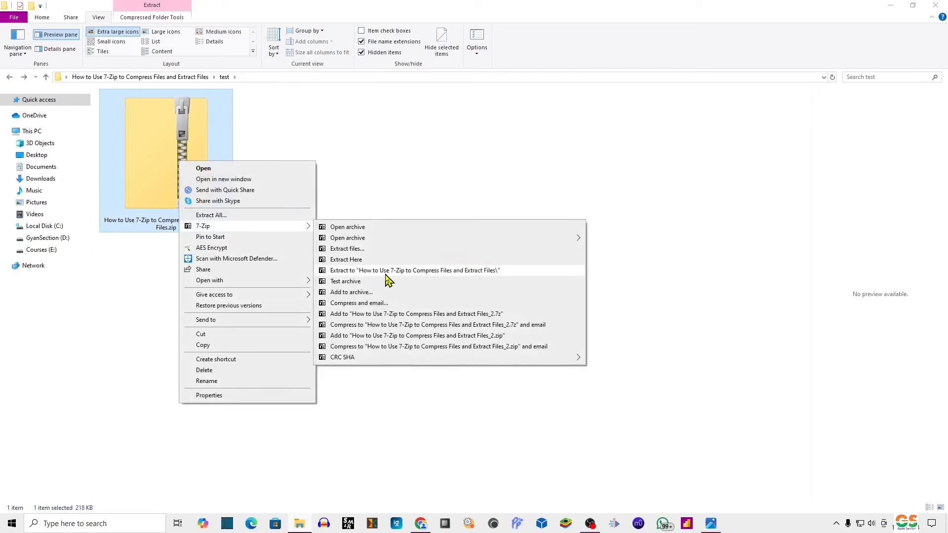
left_click(467, 275)
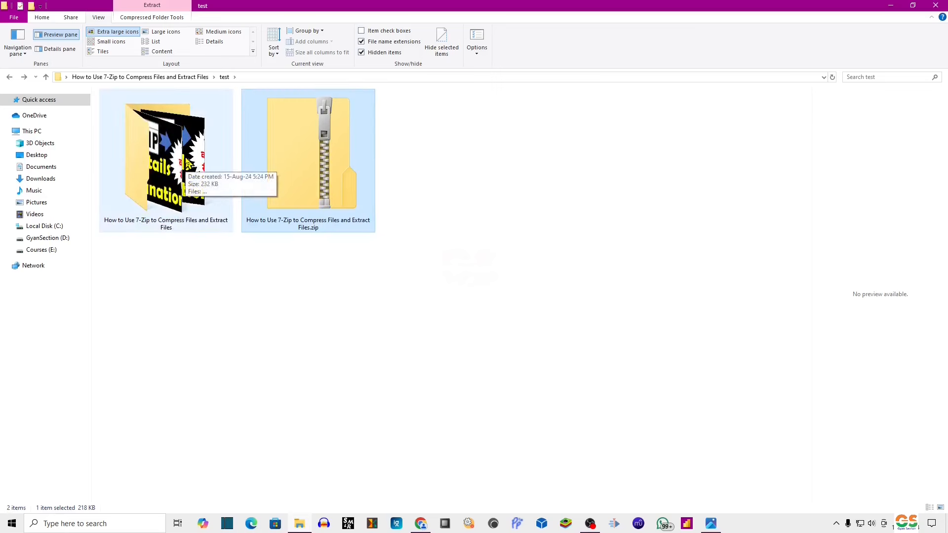
left_click(183, 176)
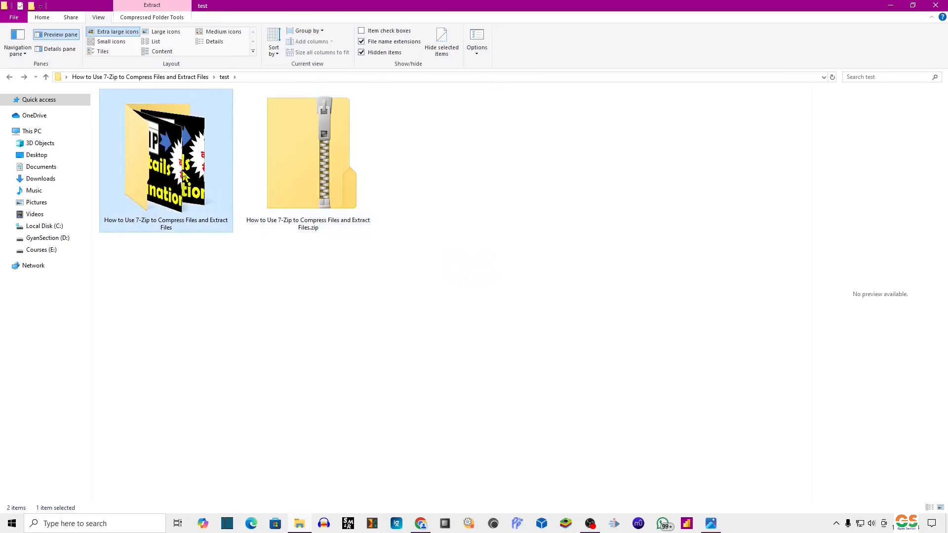
key("Delete")
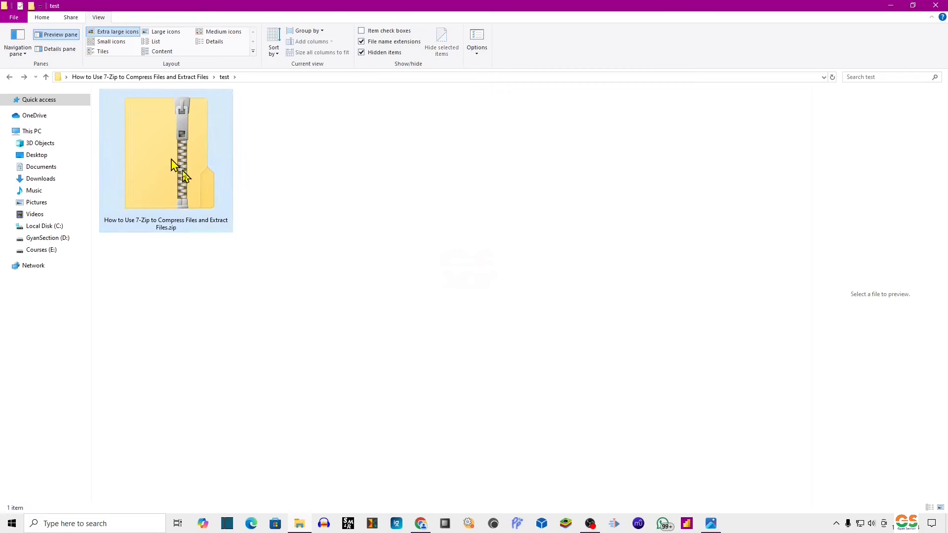
Run 7-Zip's Test archive on the zip, confirm no errors for its 2 files, and close the results.
left_click(181, 169)
right_click(182, 170)
mouse_move(273, 239)
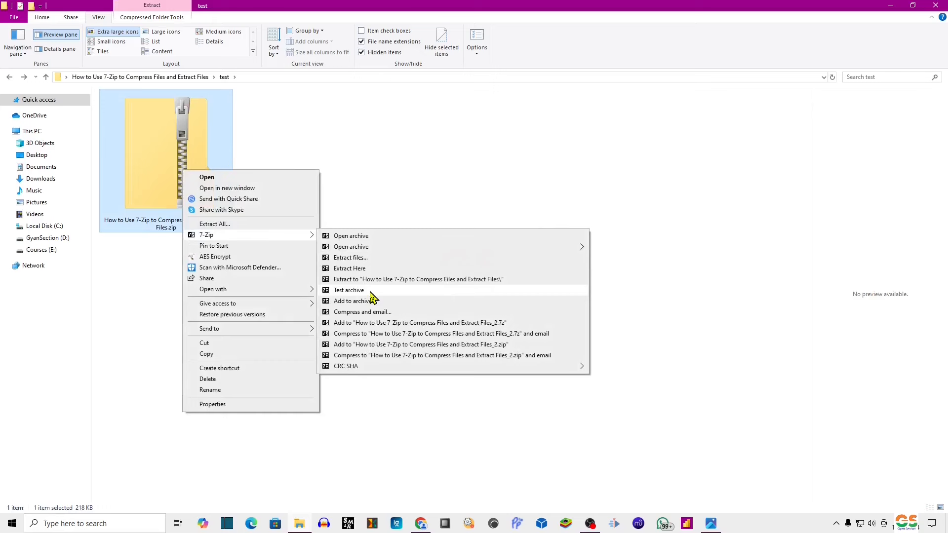
left_click(349, 290)
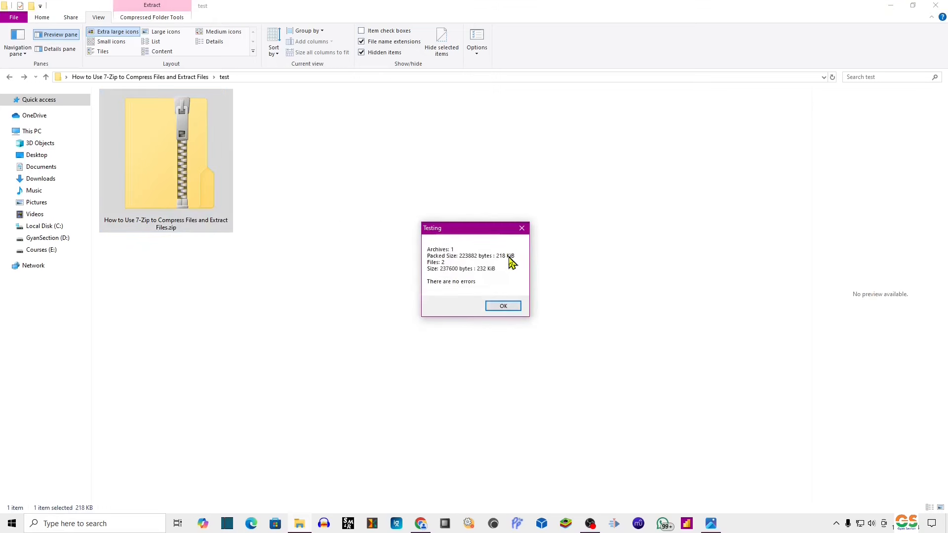
left_click(511, 310)
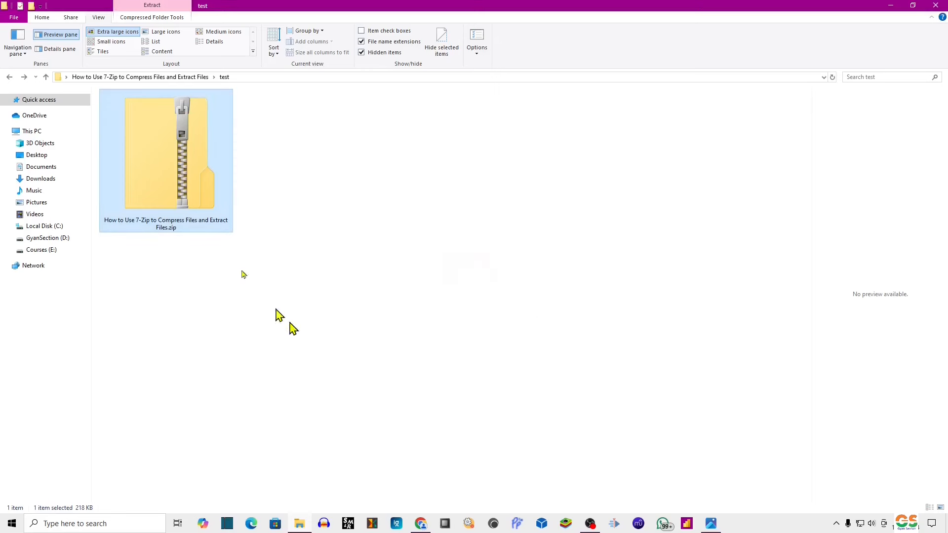
Open Add to archive for the zip and set the archive format to 7z.
right_click(189, 153)
mouse_move(286, 220)
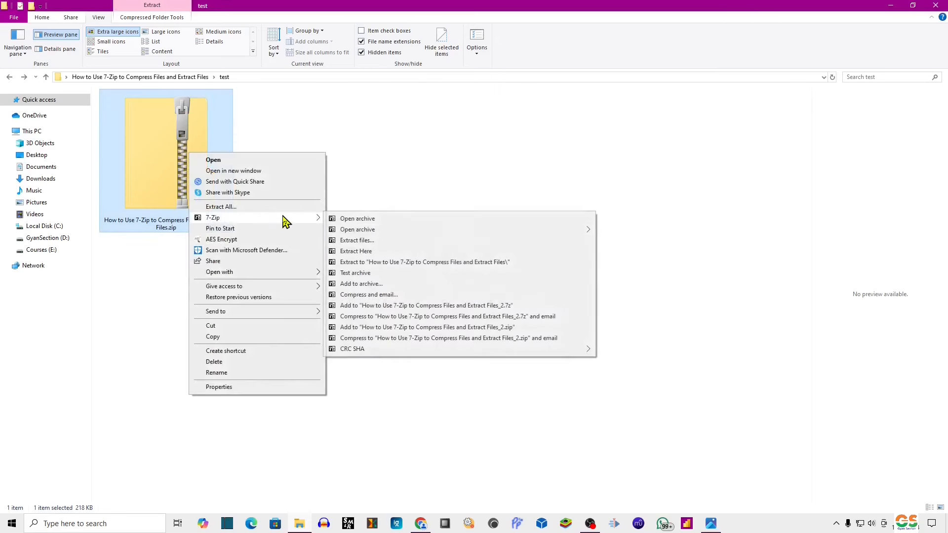
left_click(375, 284)
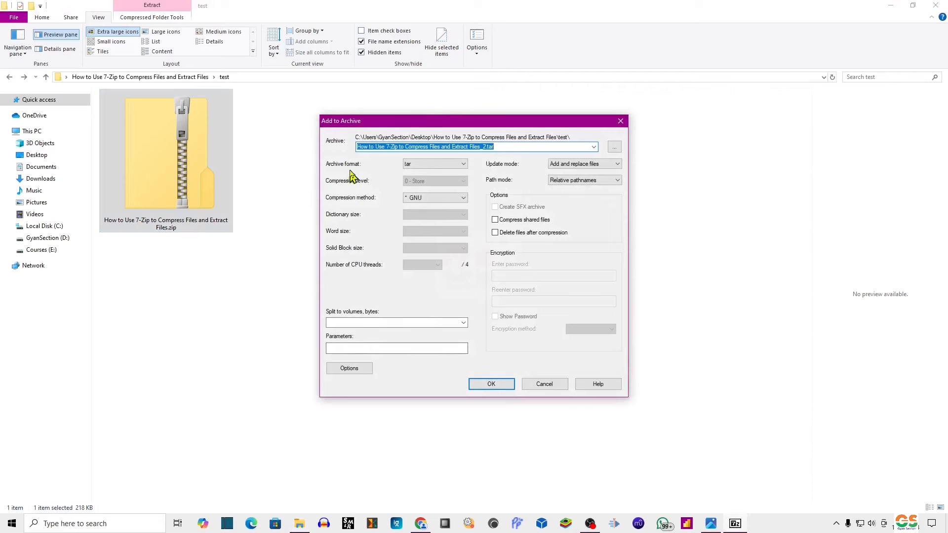
left_click(426, 166)
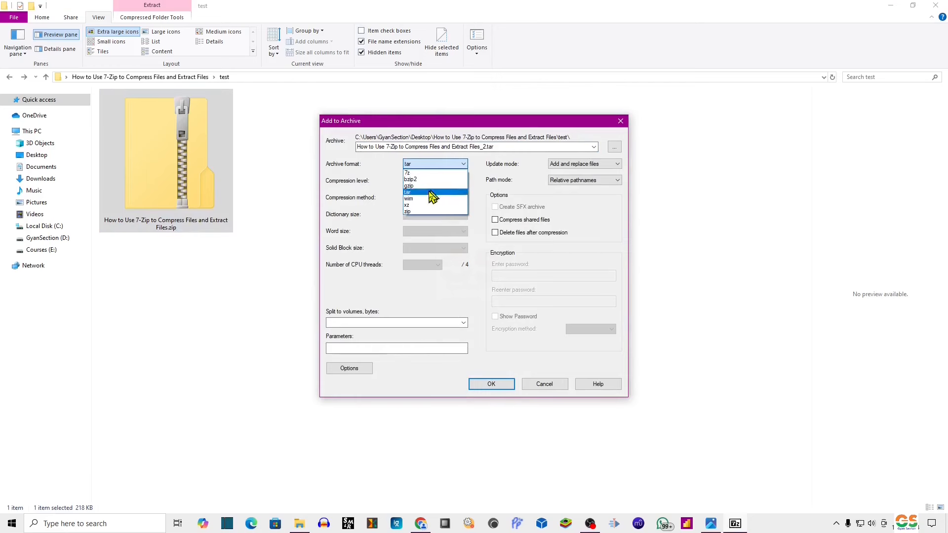
left_click(428, 174)
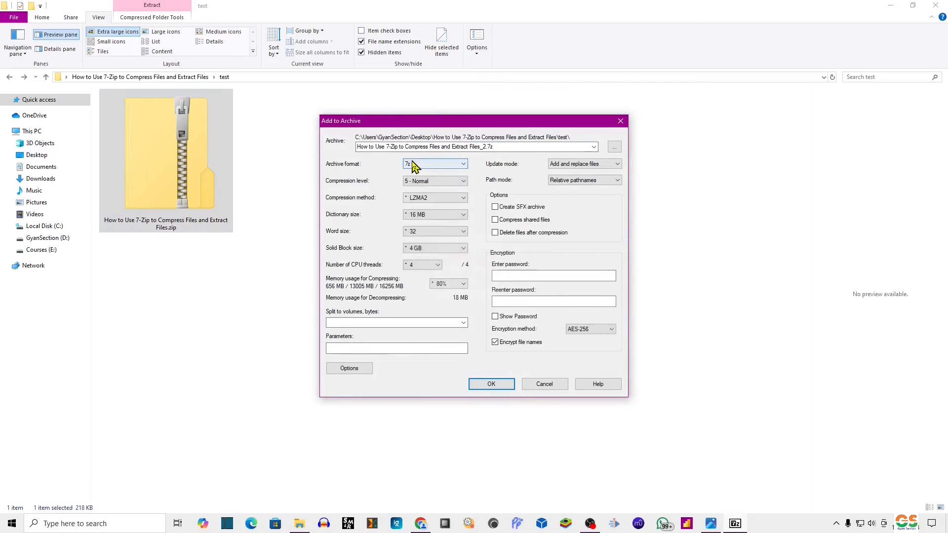
Set the archive password, resolve the mismatch error, and create the encrypted How to Use 7-Zip to Compress Files and Extract Files_2.7z.
left_click(525, 278)
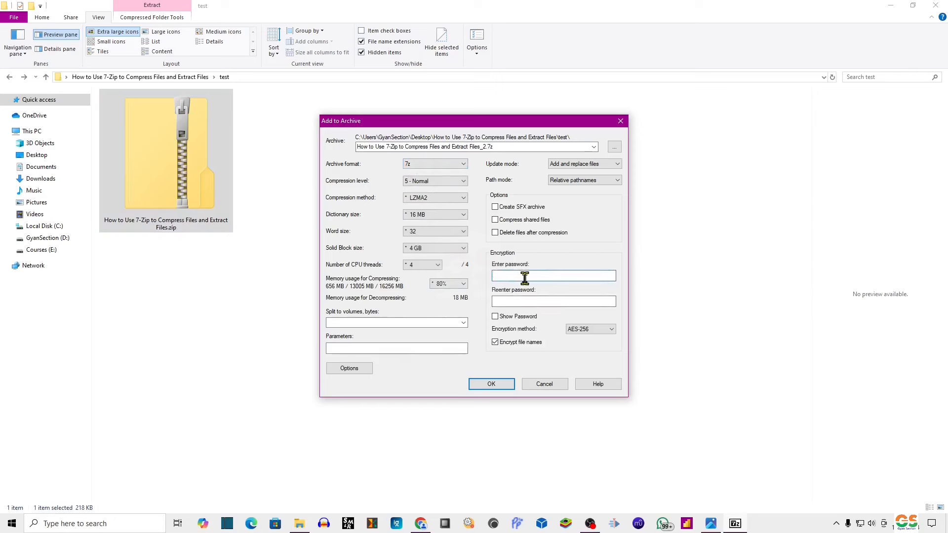
type("123")
left_click(495, 316)
left_click(495, 316)
left_click(492, 385)
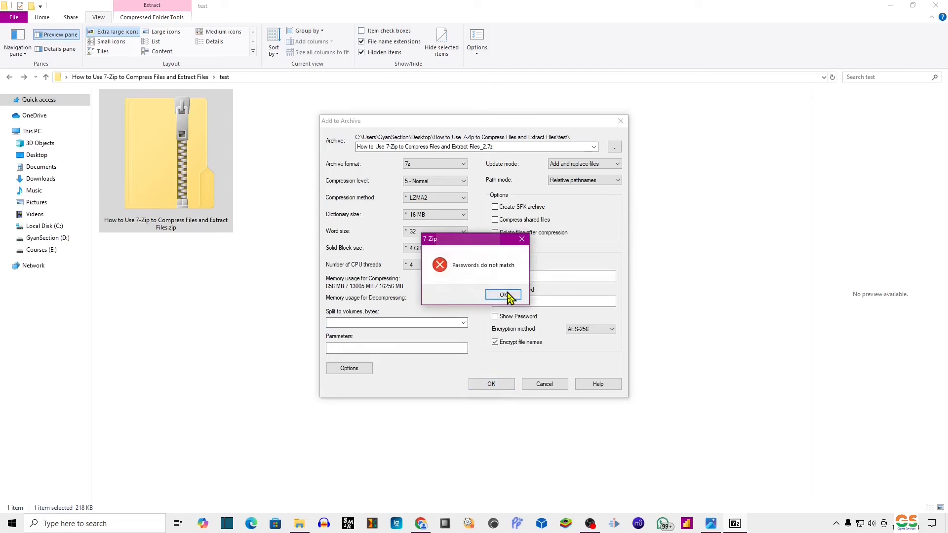
left_click(503, 295)
left_click(517, 300)
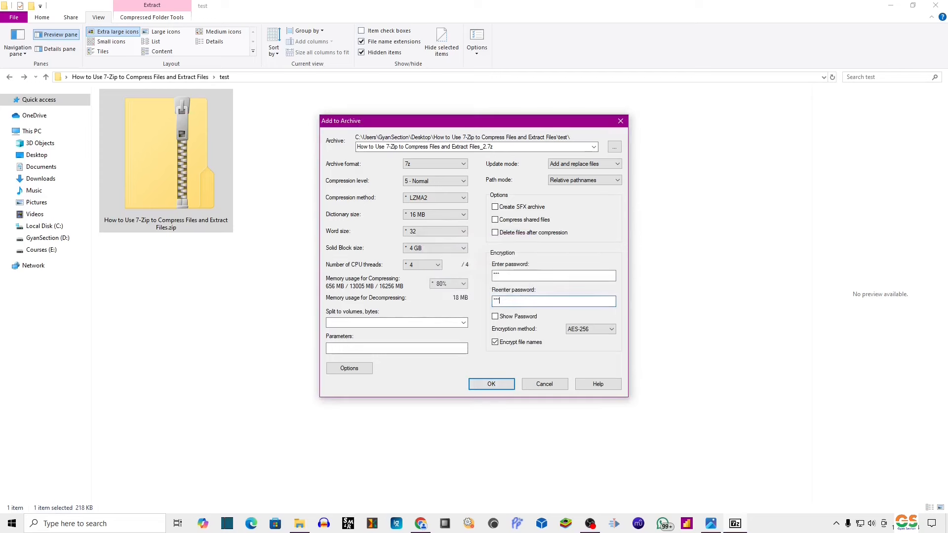
left_click(492, 385)
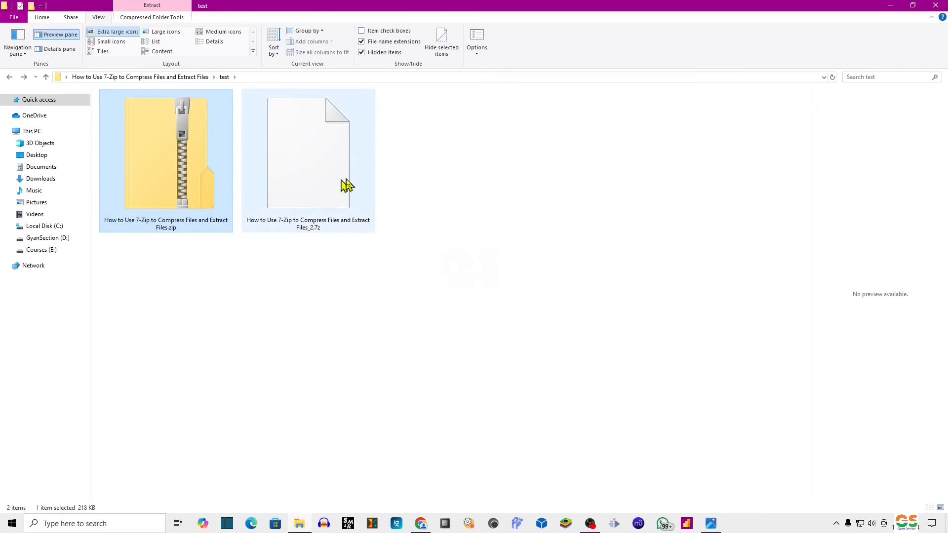
Select the new 7z archive and bring up its context menu.
left_click(302, 179)
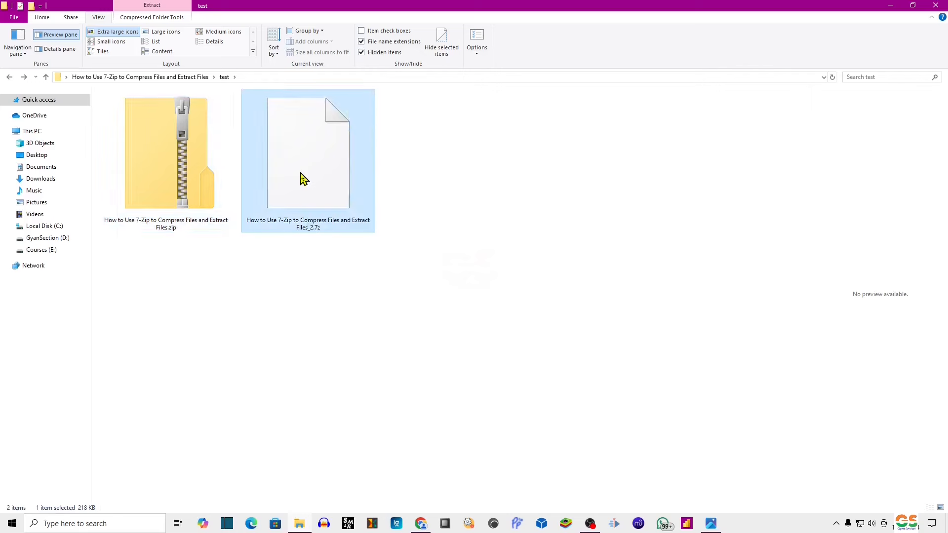
right_click(327, 157)
mouse_move(383, 194)
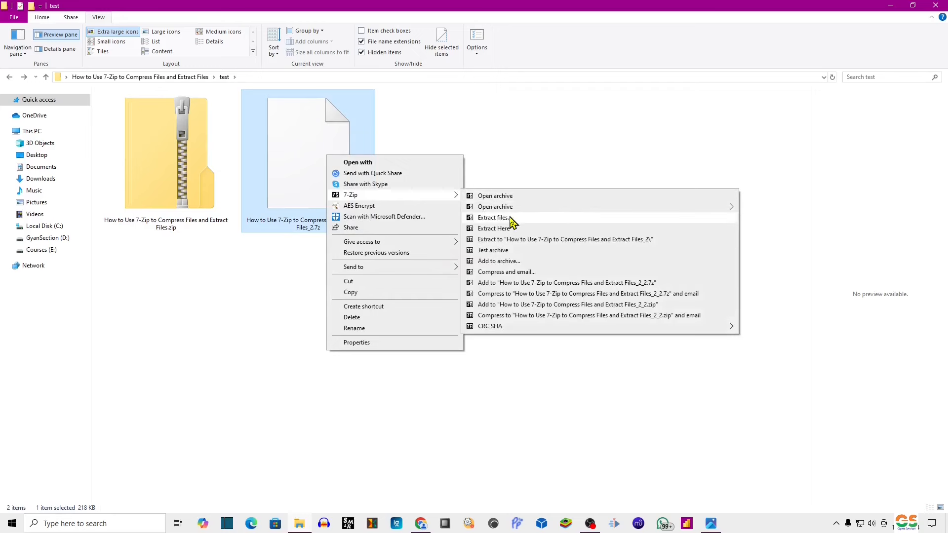
Extract the password-protected 7z archive into a new '_2' folder, entering its password.
left_click(512, 218)
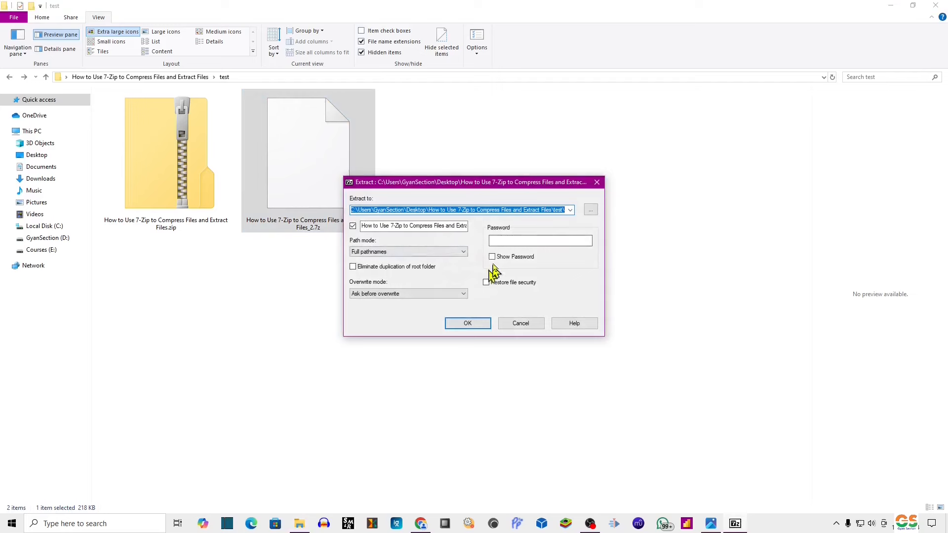
left_click(459, 324)
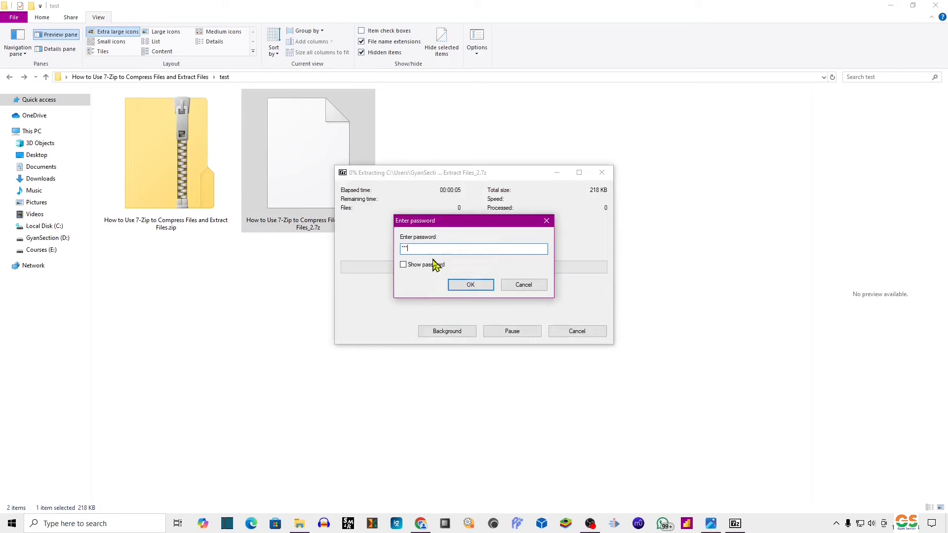
left_click(471, 285)
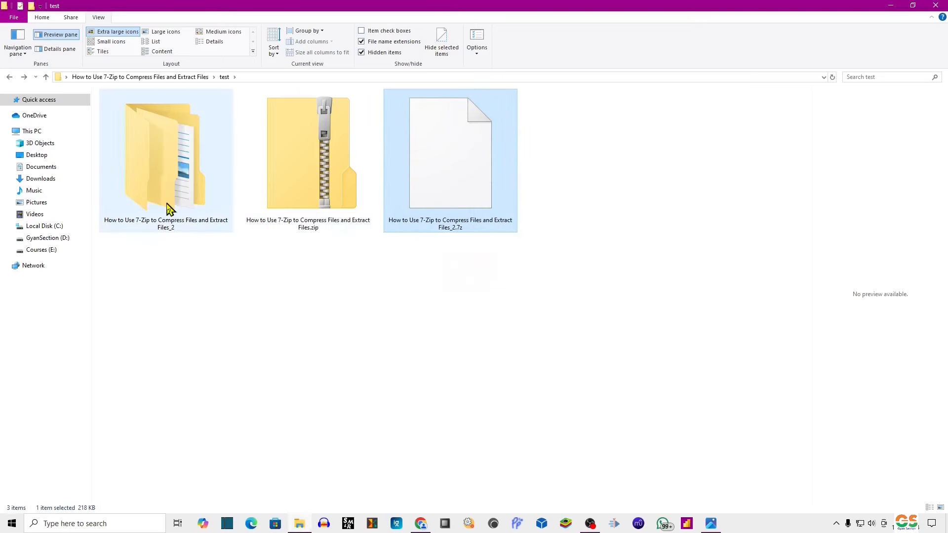
Delete the extracted '_2' folder, leaving the zip and 7z in the test folder.
left_click(168, 205)
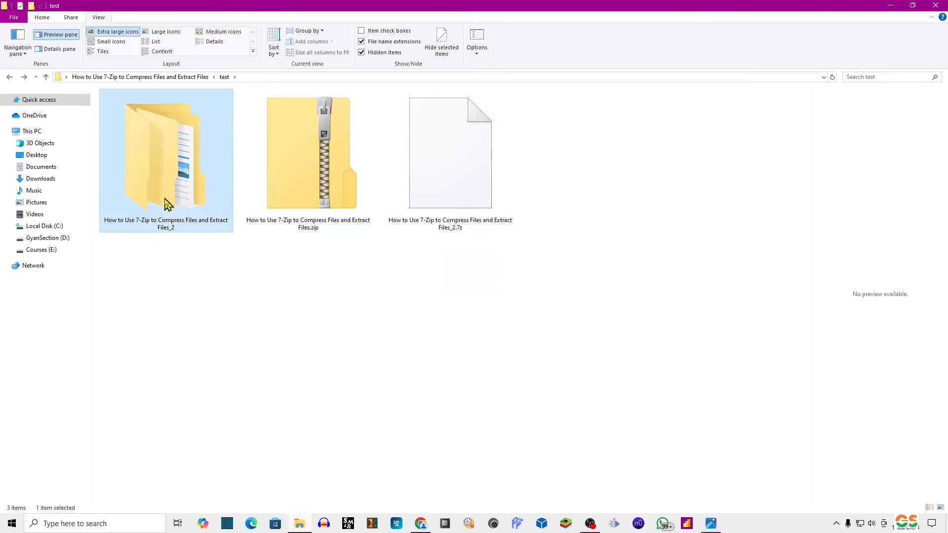
left_click(350, 321)
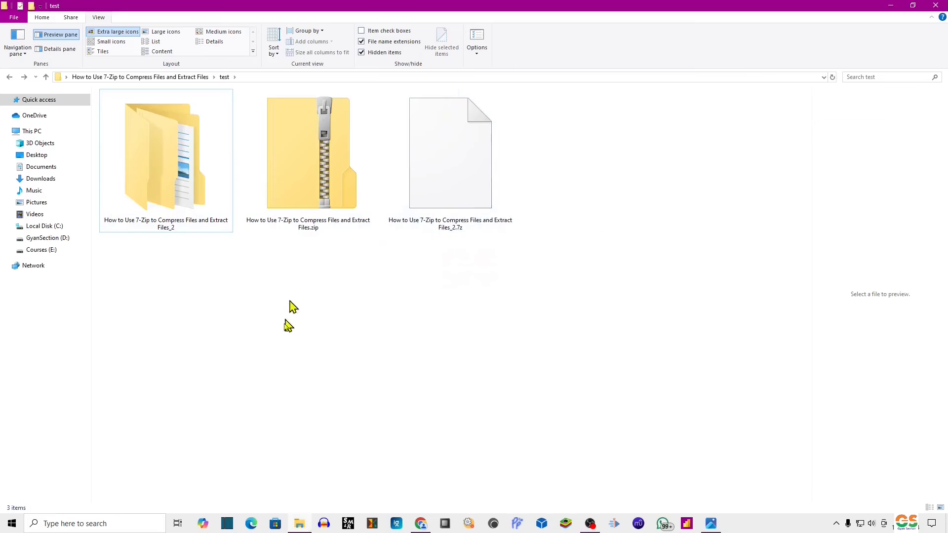
left_click(202, 211)
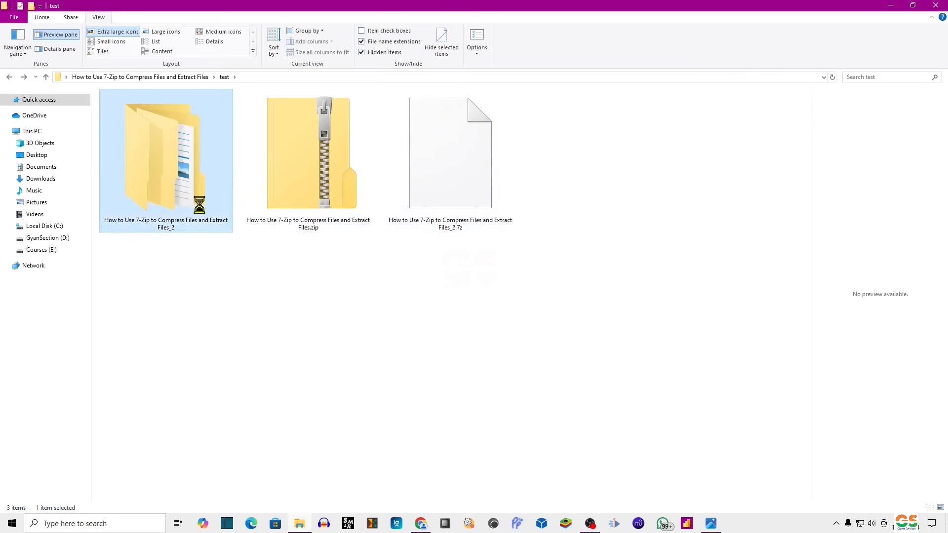
key("Delete")
left_click(311, 199)
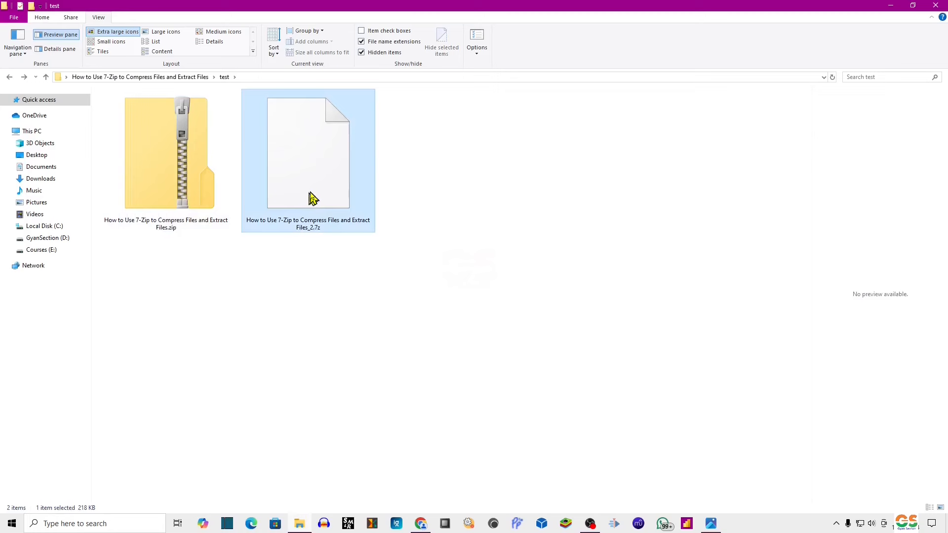
Delete the old 7z, then compress the zip into a password-protected 'How to Use 7-Zip to Compress Files and Extract Files_2.7z'.
key("Delete")
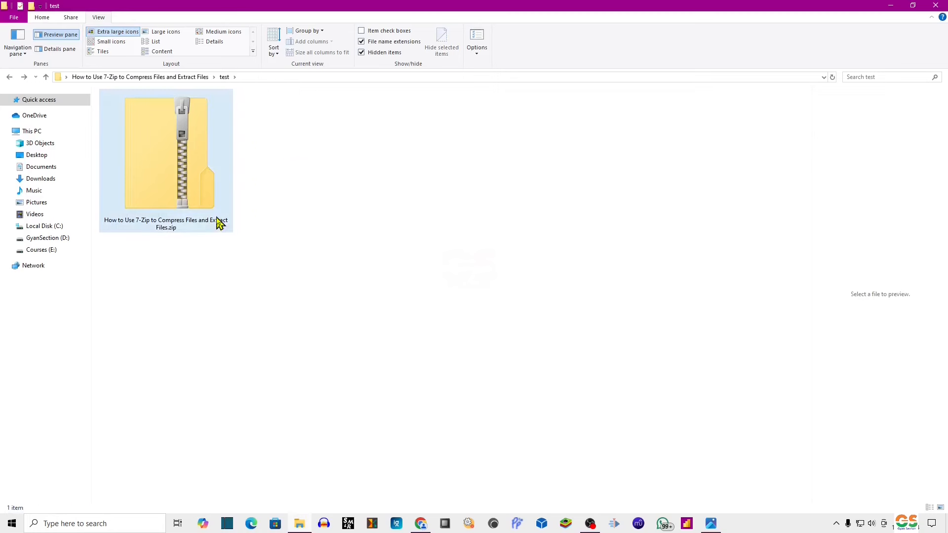
right_click(198, 167)
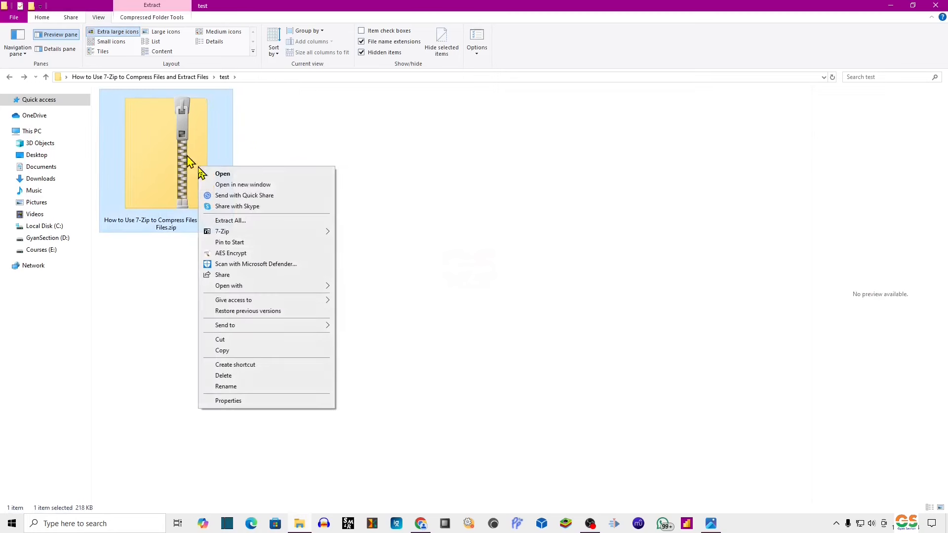
mouse_move(323, 231)
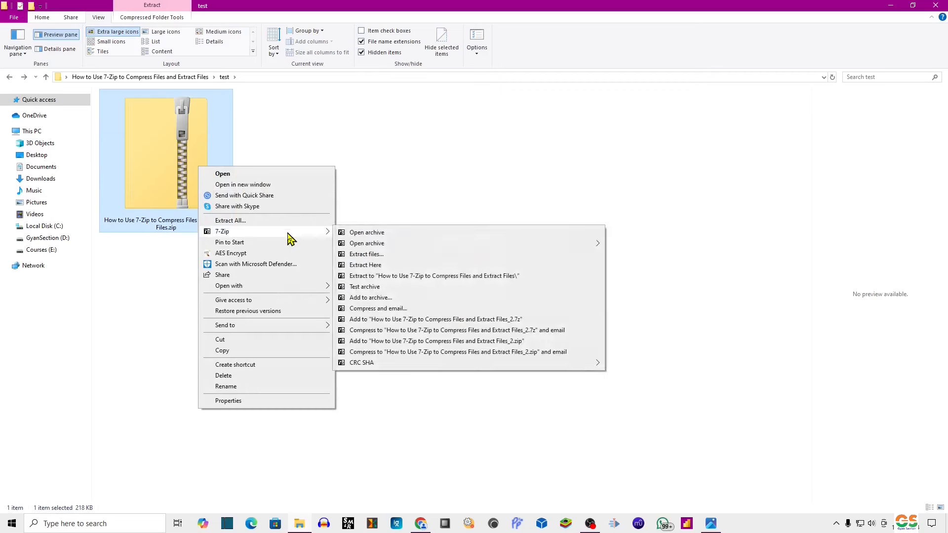
left_click(389, 299)
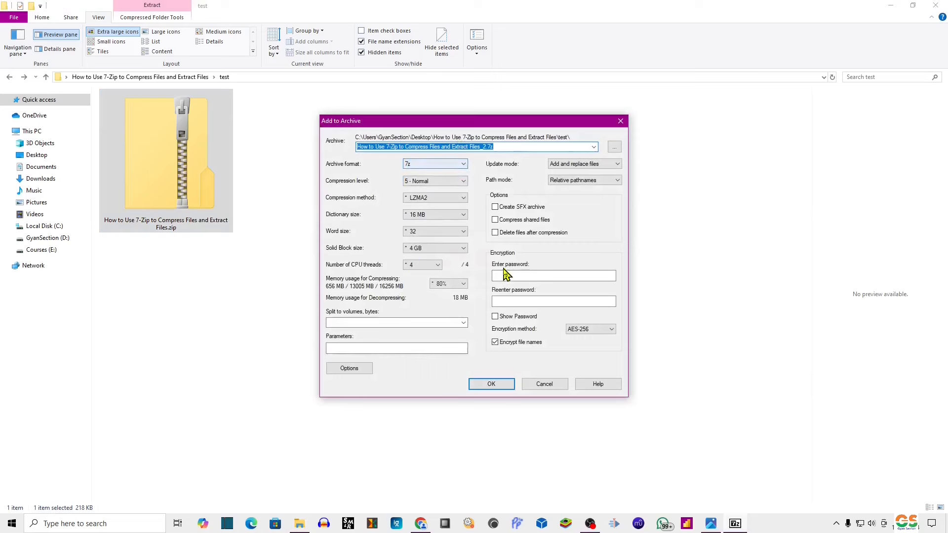
left_click(519, 274)
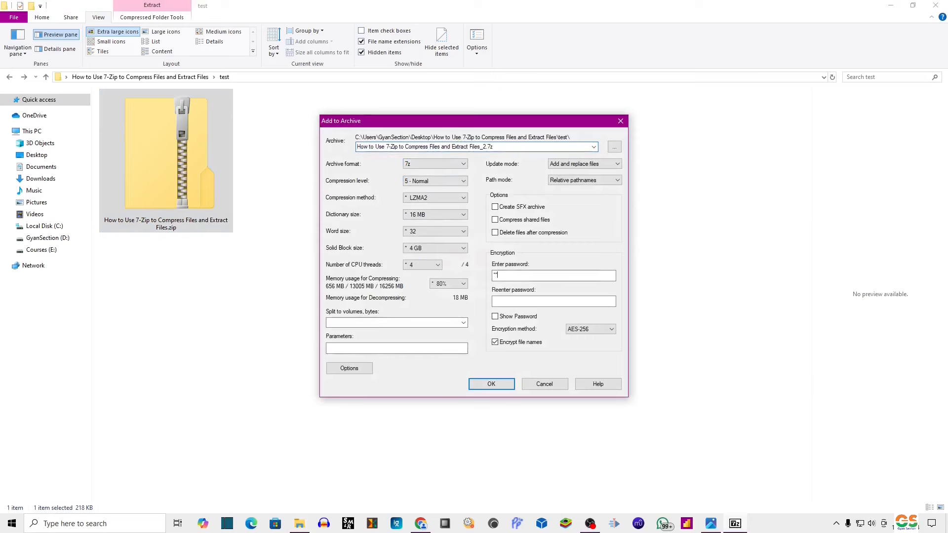
left_click(516, 301)
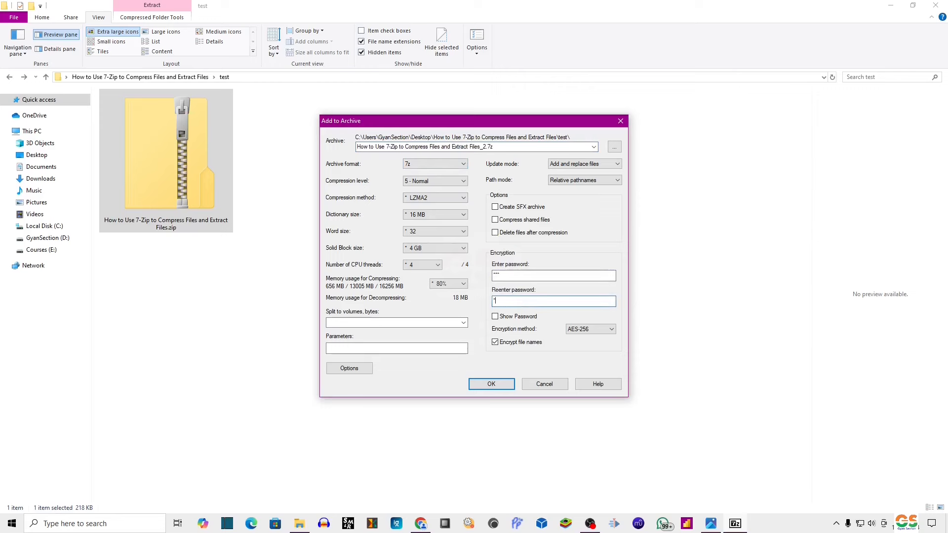
left_click(491, 384)
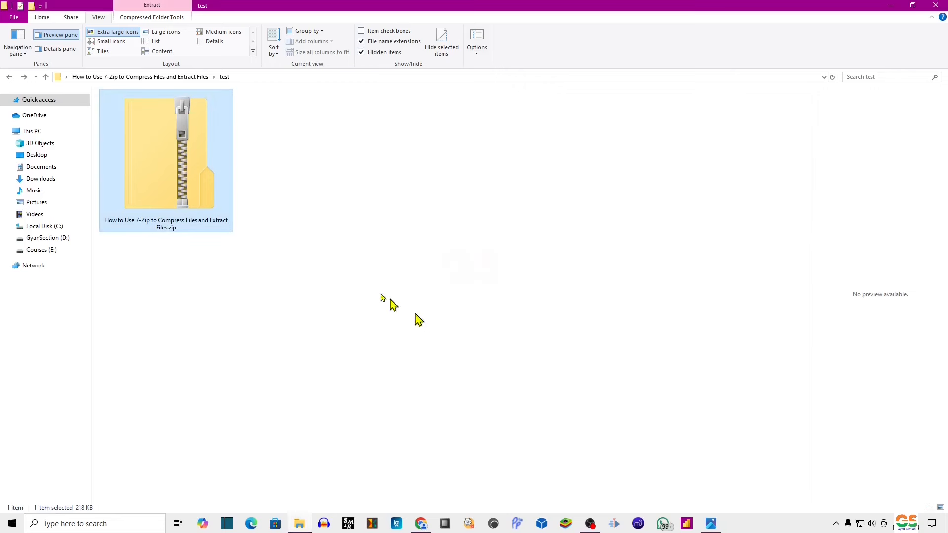
left_click(338, 199)
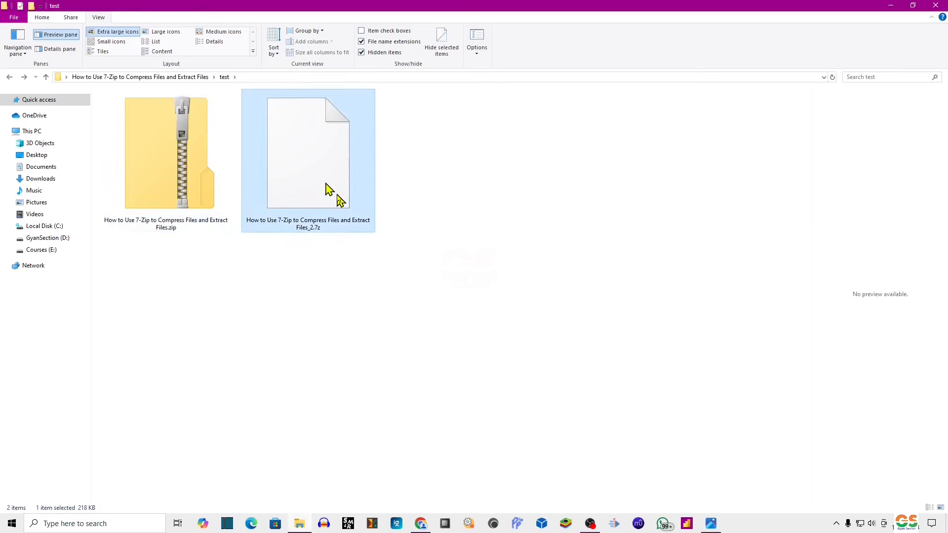
Extract the password-protected 7z with 7-Zip Extract files, entering its password to confirm it works.
right_click(338, 178)
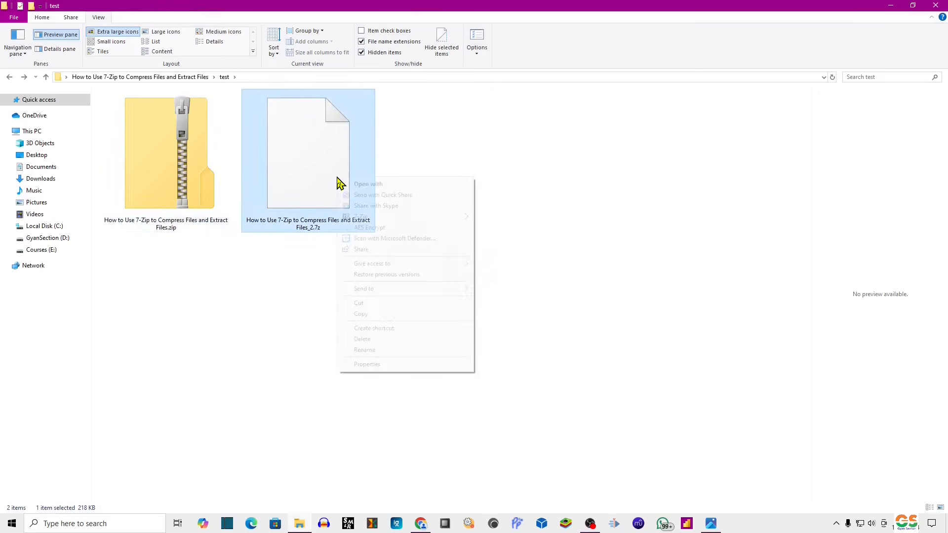
mouse_move(410, 219)
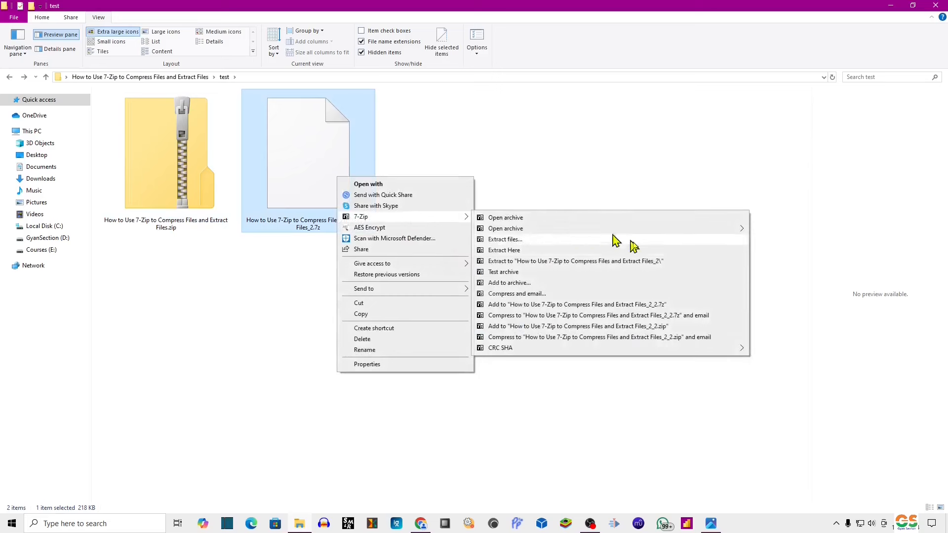
left_click(533, 239)
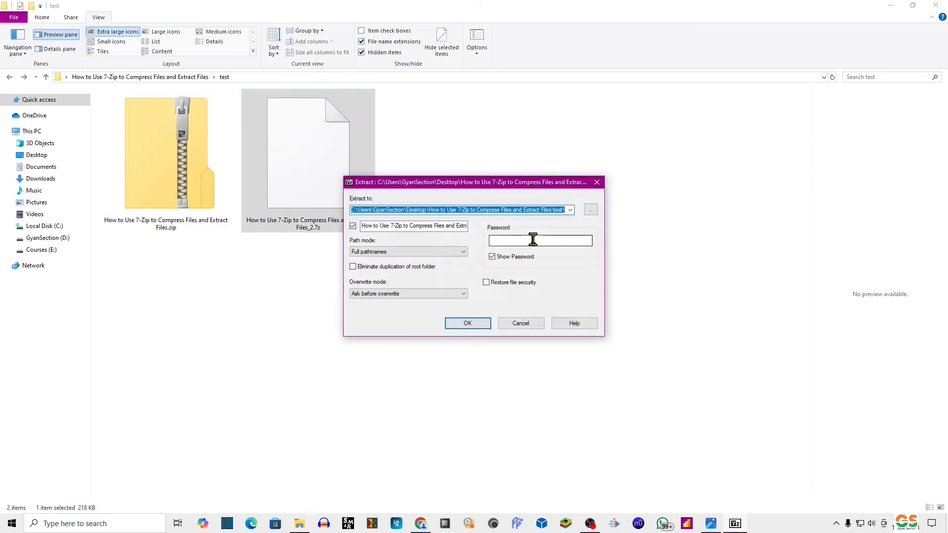
left_click(482, 326)
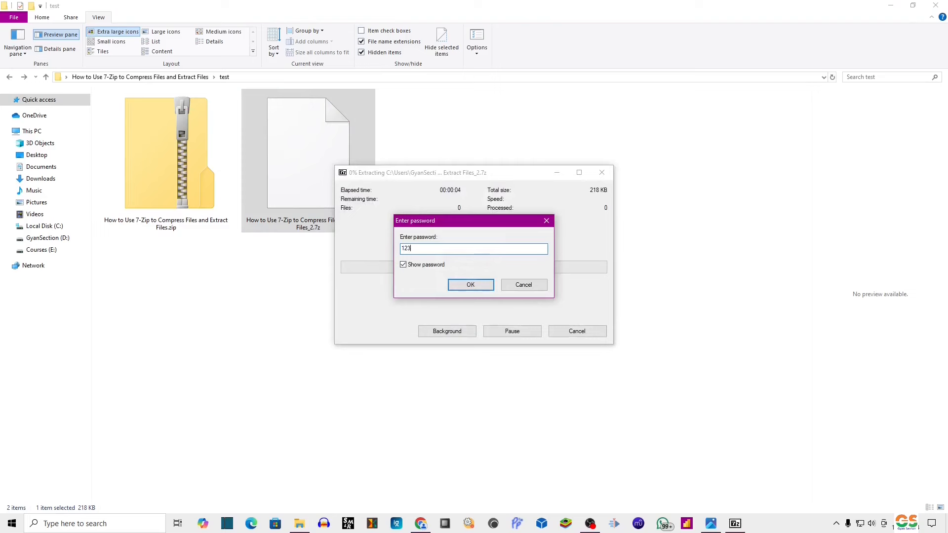
left_click(470, 286)
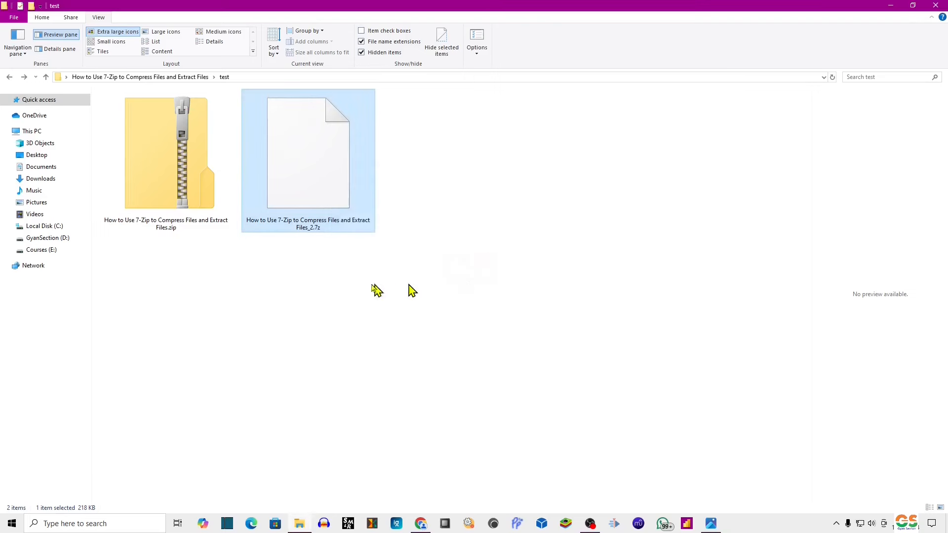
Delete the extracted Files_2 folder, leaving the zip and 7z.
left_click(395, 314)
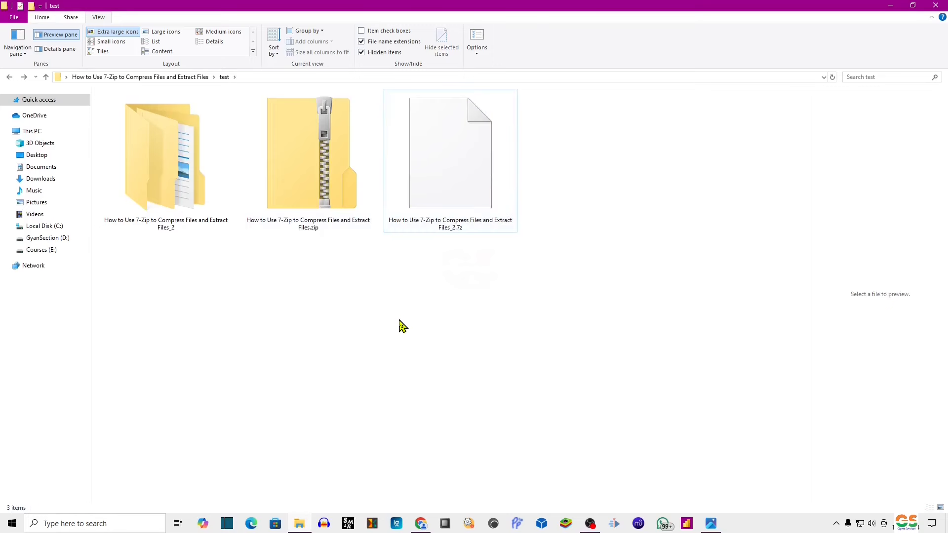
left_click(211, 200)
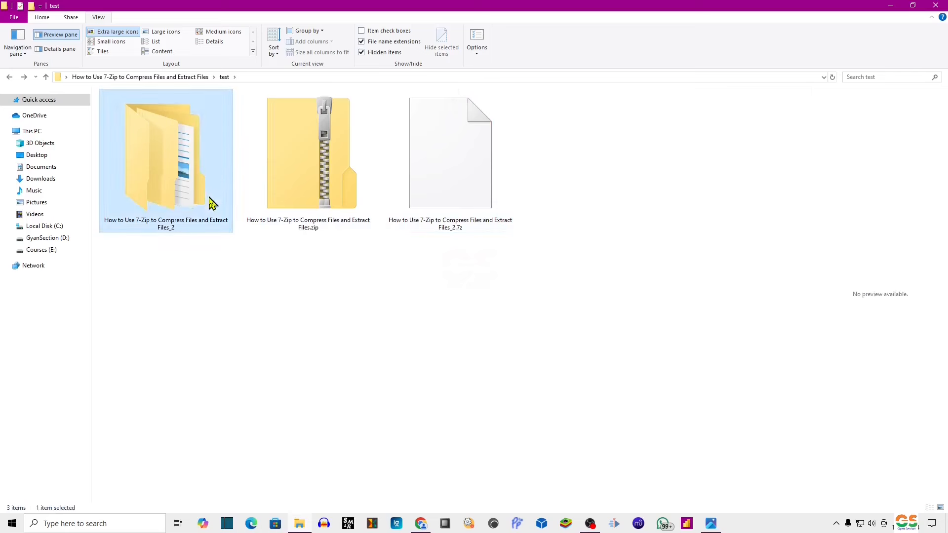
key("Delete")
left_click(326, 168)
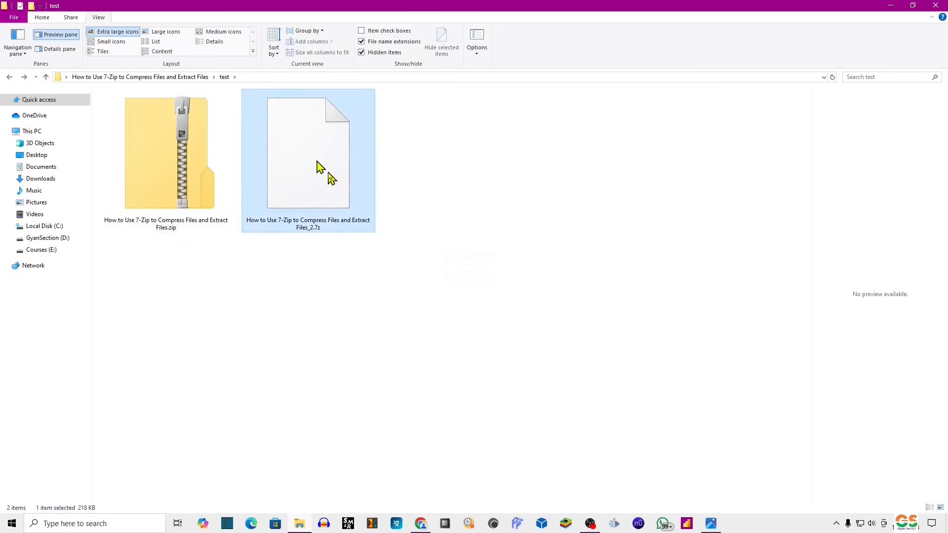
Delete the 7z, then make a new 7z from the zip via Add to archive with default settings.
key("Delete")
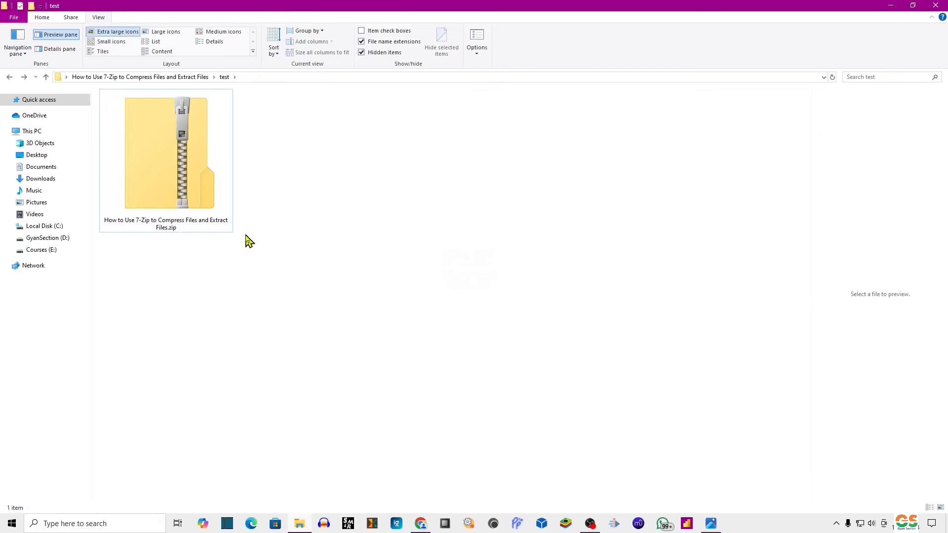
left_click(177, 171)
right_click(176, 166)
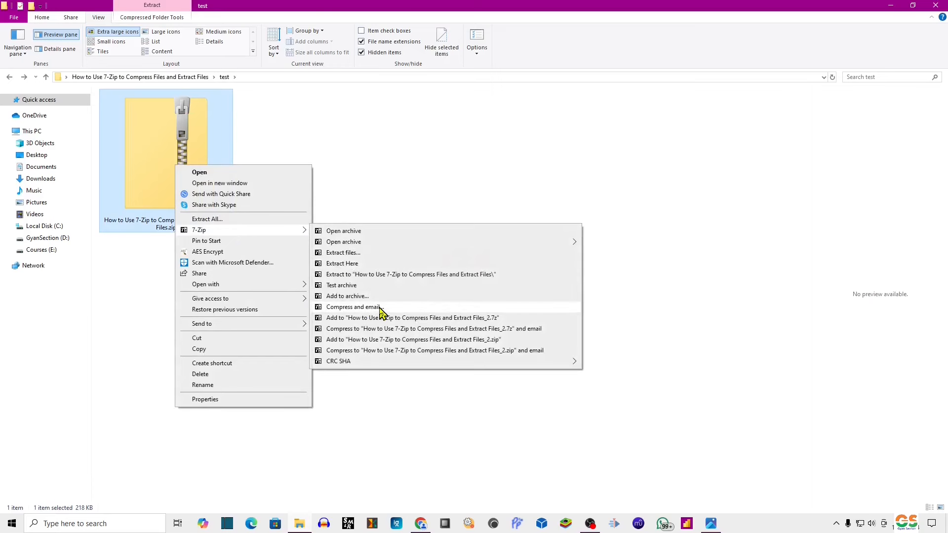
left_click(417, 309)
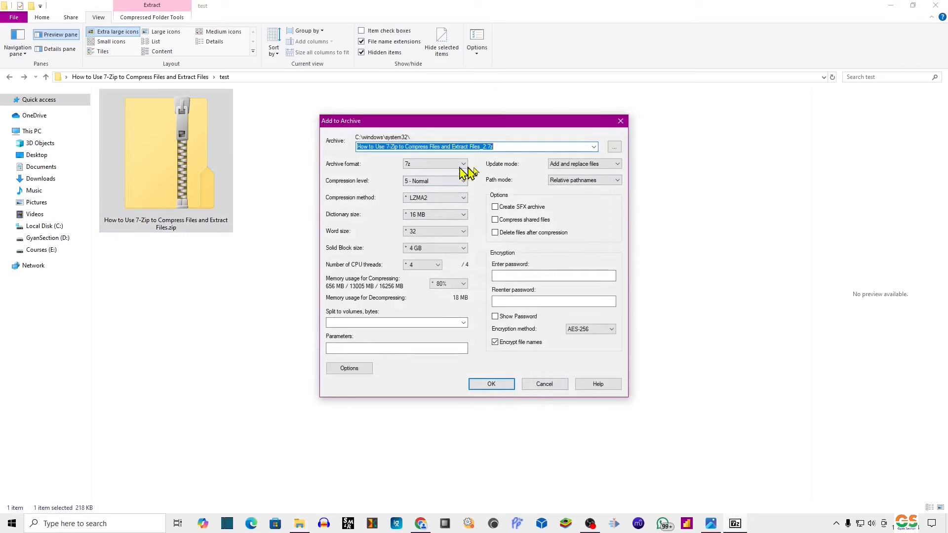
left_click(491, 385)
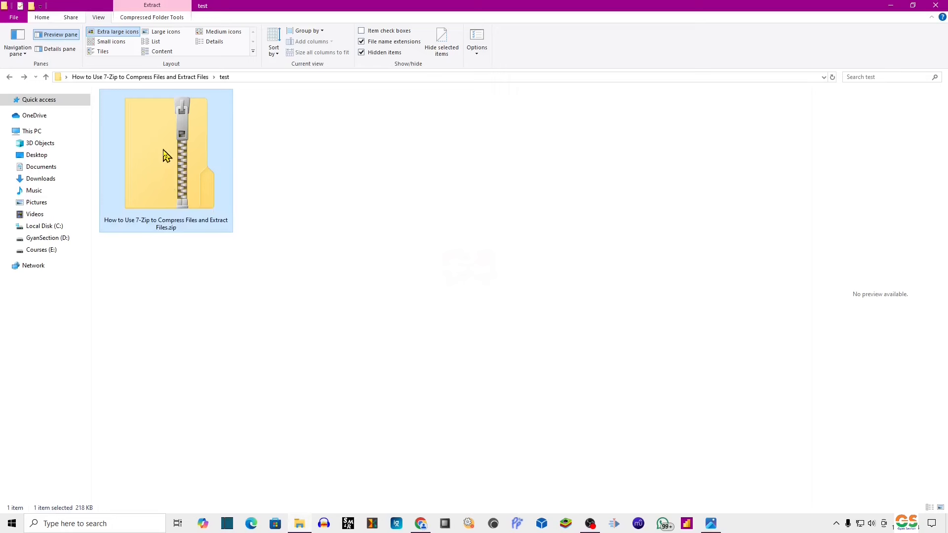
Compress the zip with the one-step Add to '..._2.7z' command, then delete that new 7z.
right_click(158, 149)
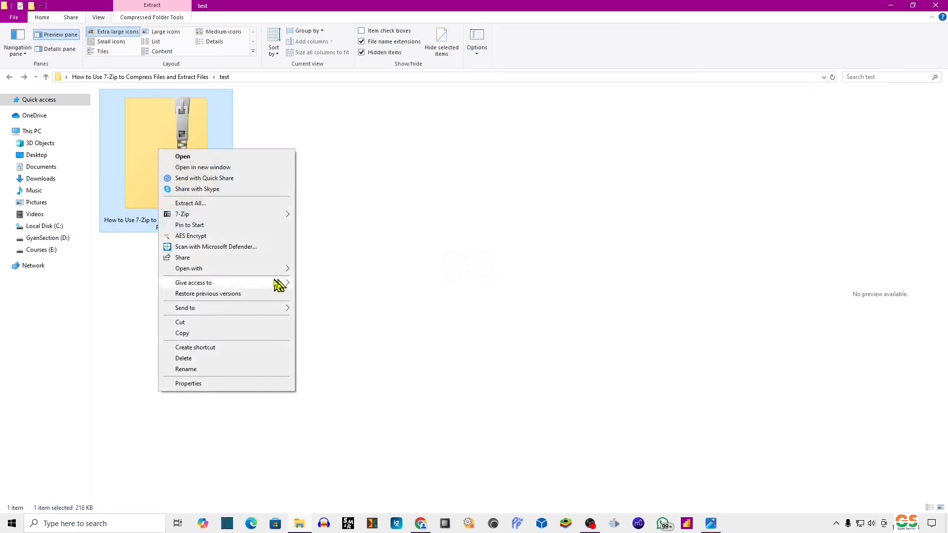
mouse_move(260, 220)
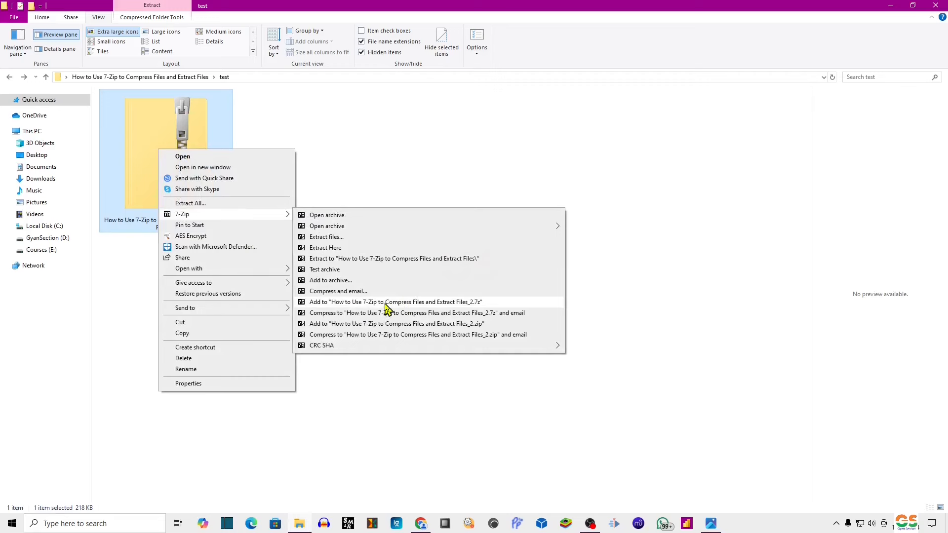
left_click(446, 302)
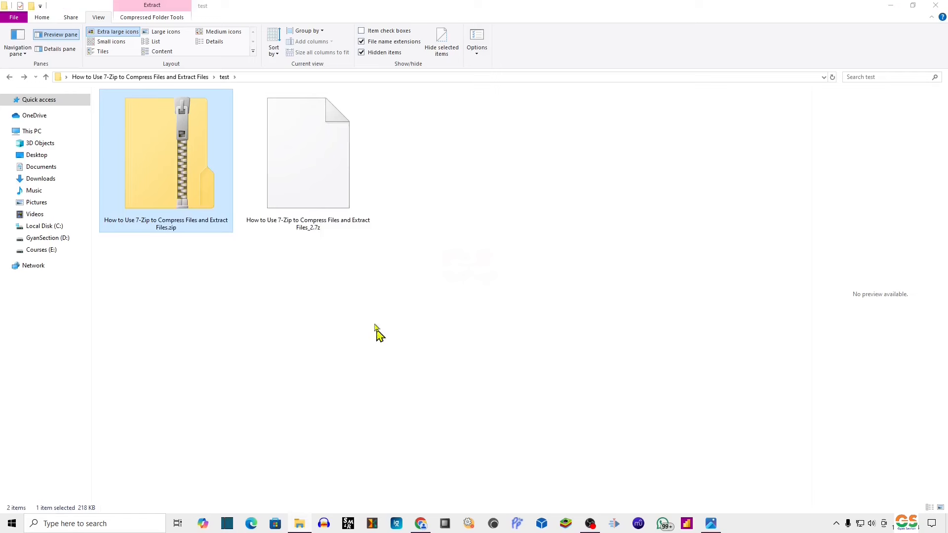
left_click(326, 183)
key("Delete")
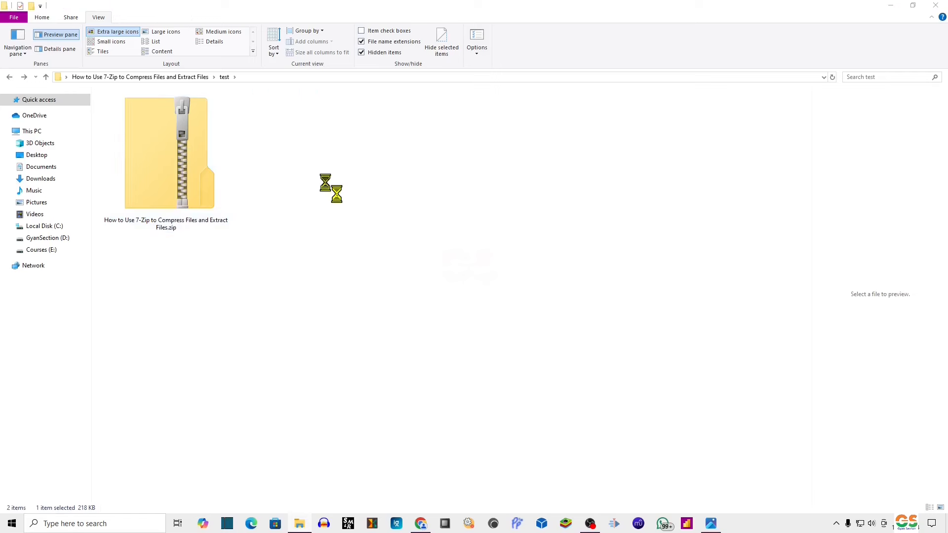
right_click(190, 173)
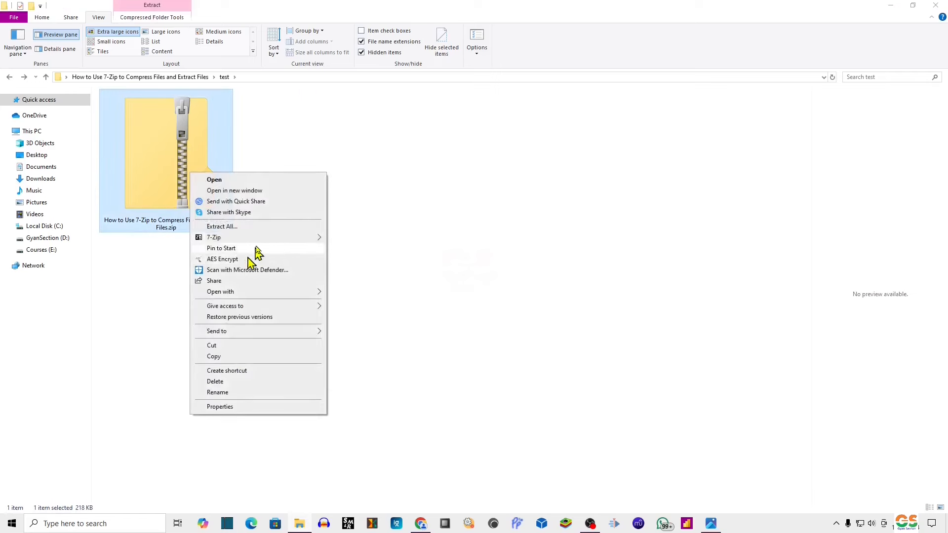
mouse_move(267, 239)
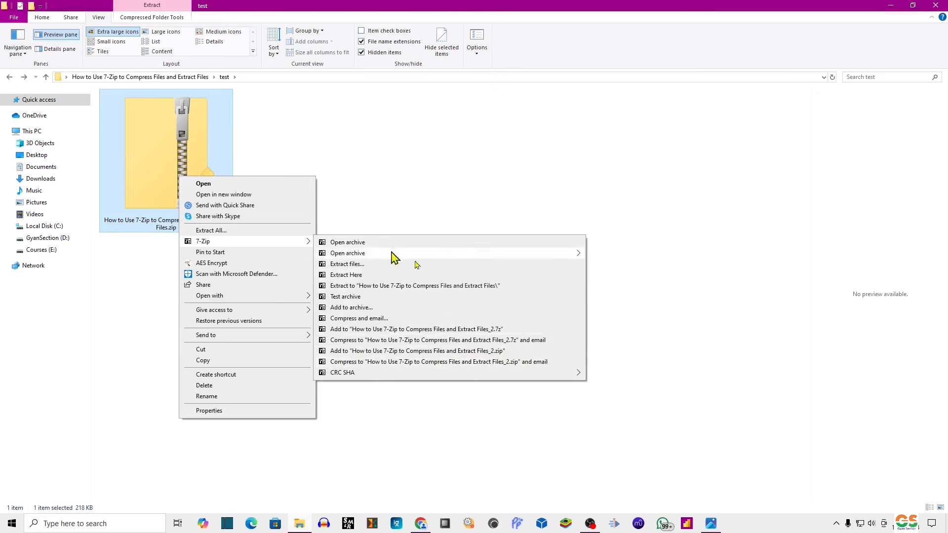
mouse_move(342, 377)
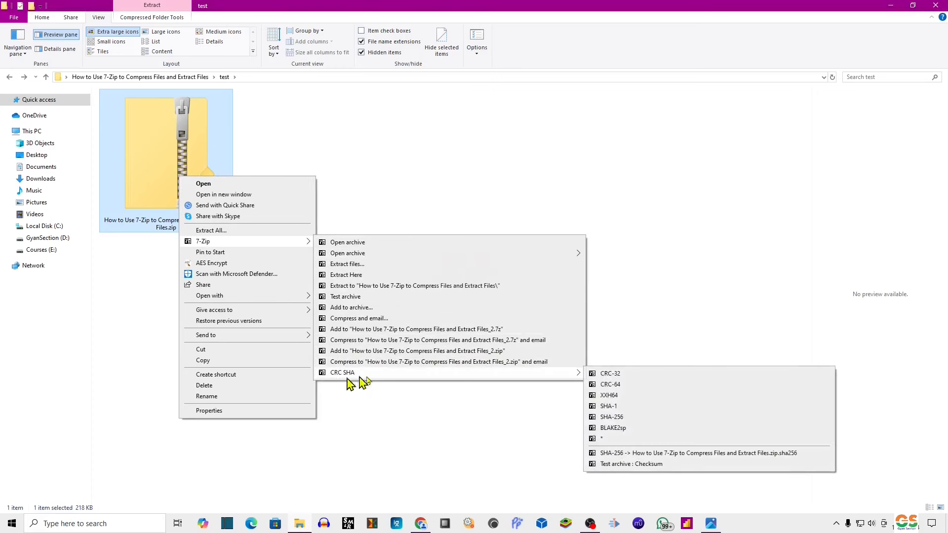
left_click(631, 464)
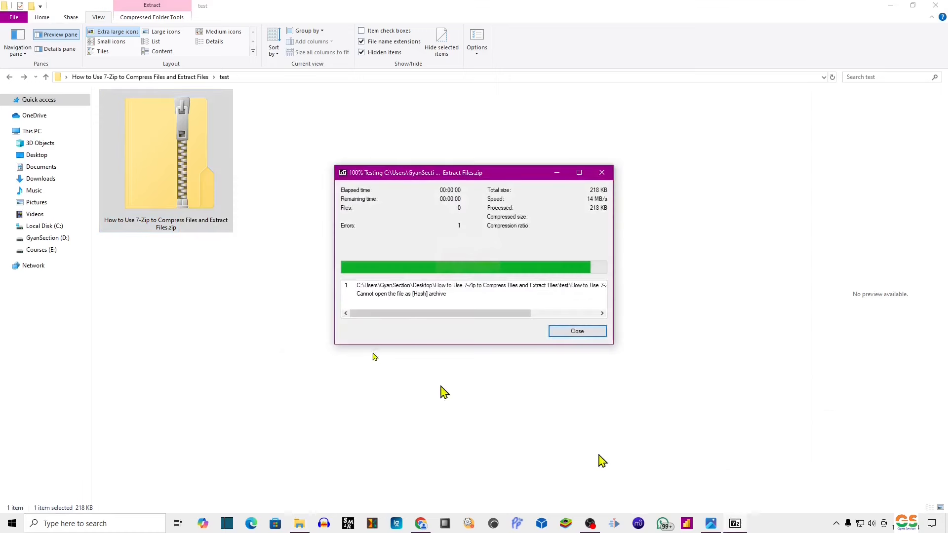
left_click(577, 332)
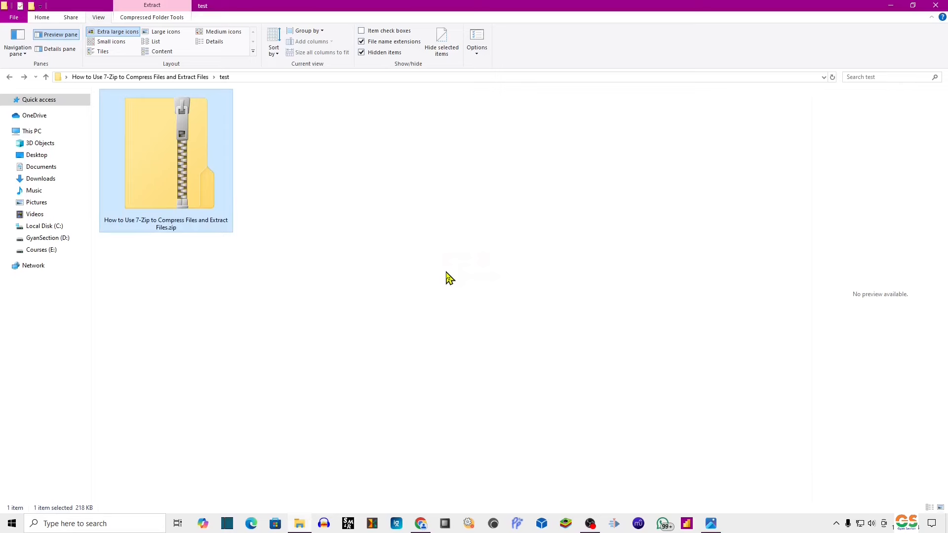
left_click(446, 273)
Show the 7-Zip Details Explanation PNG in Windows Photos, then close the Photos window.
left_click(714, 523)
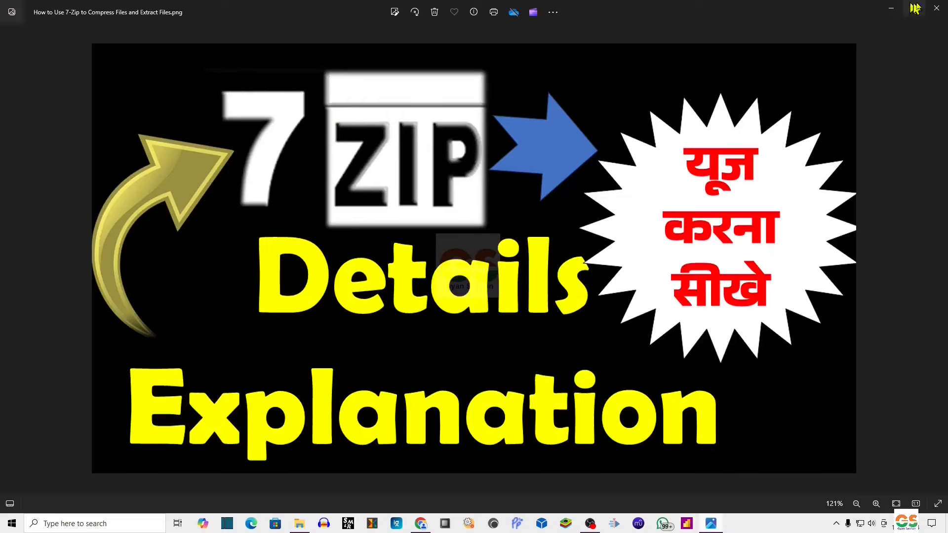
left_click(936, 8)
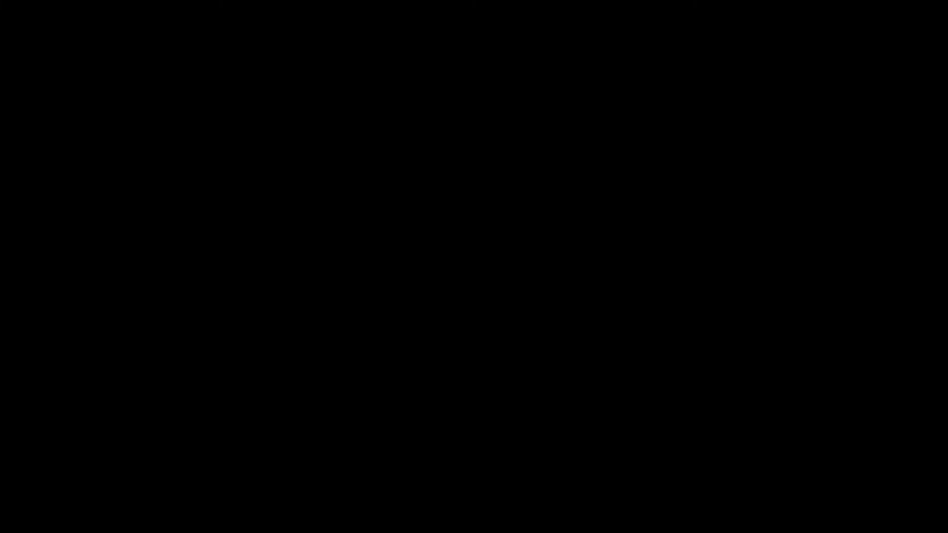